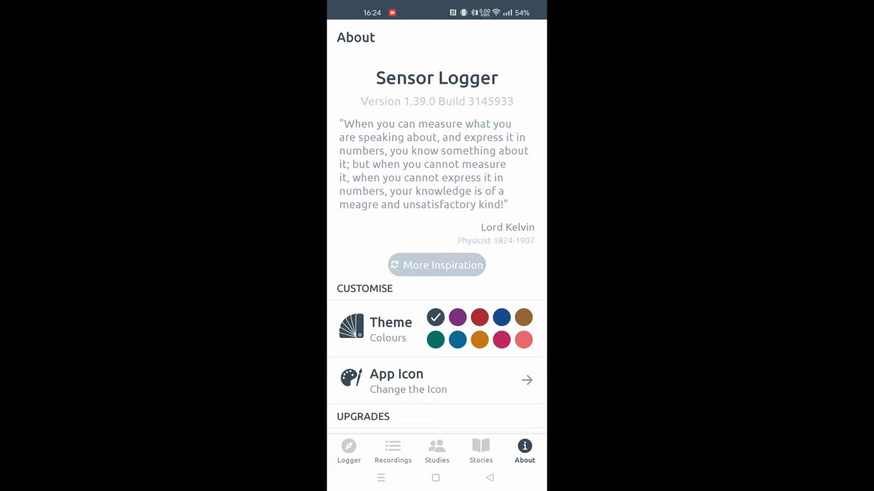
On the Logger screen, turn the Accelerometer, Gyroscope and Magnetometer sensors off and back on.
click(348, 450)
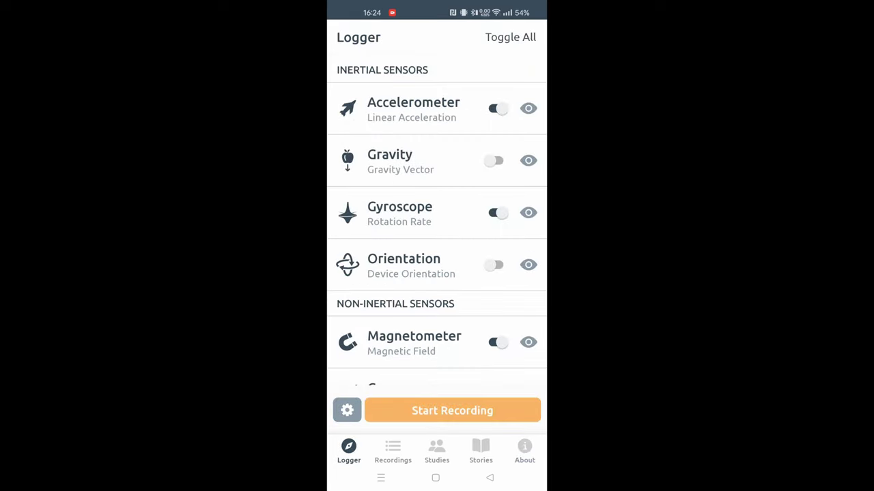
click(498, 108)
click(498, 107)
click(498, 209)
click(498, 208)
drag(487, 296, 507, 160)
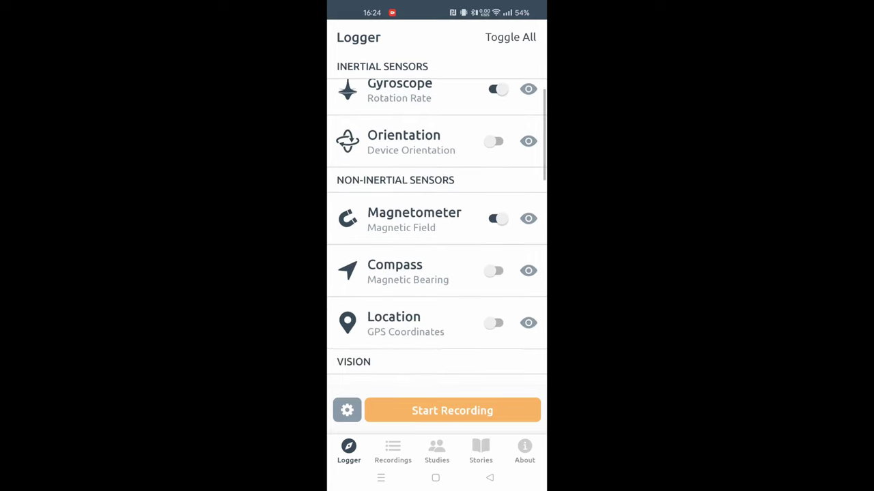
click(499, 218)
click(498, 218)
Try a new recording, cancel the 10-recording limit warning, and view the stored recordings.
click(452, 410)
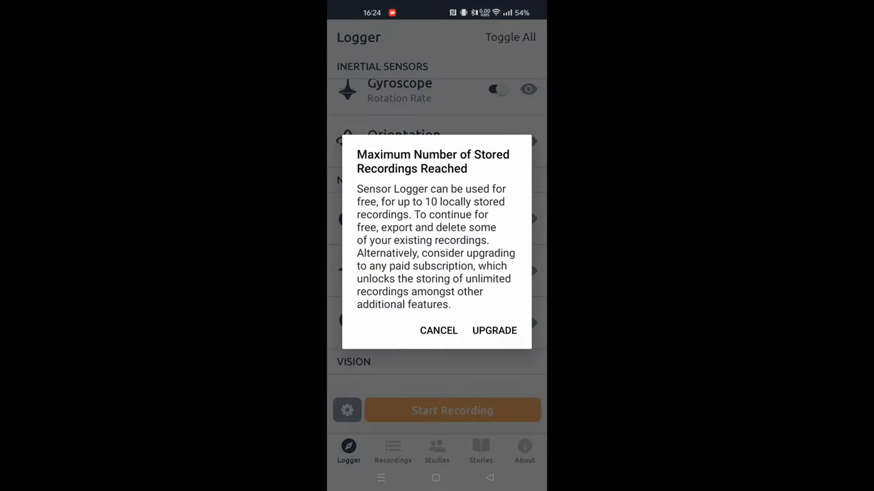
click(445, 328)
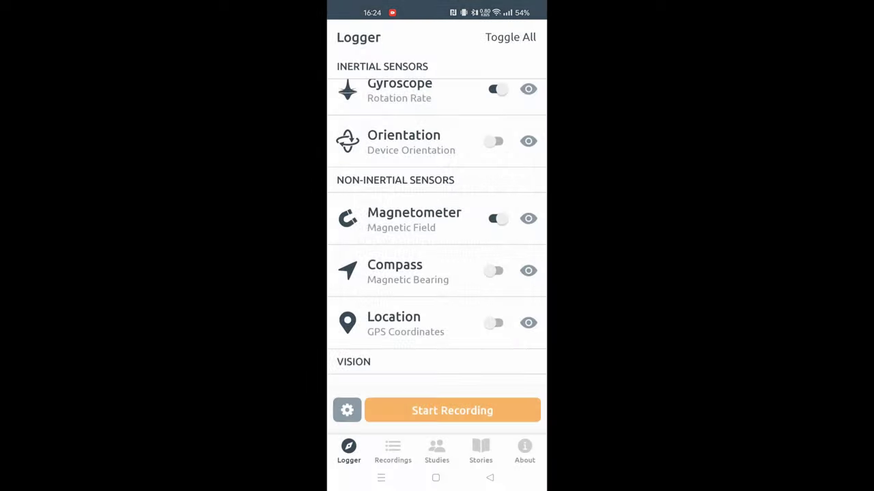
click(392, 451)
Delete the two 15:28 recordings and the 15:29 recording.
scroll(474, 271, down, 5)
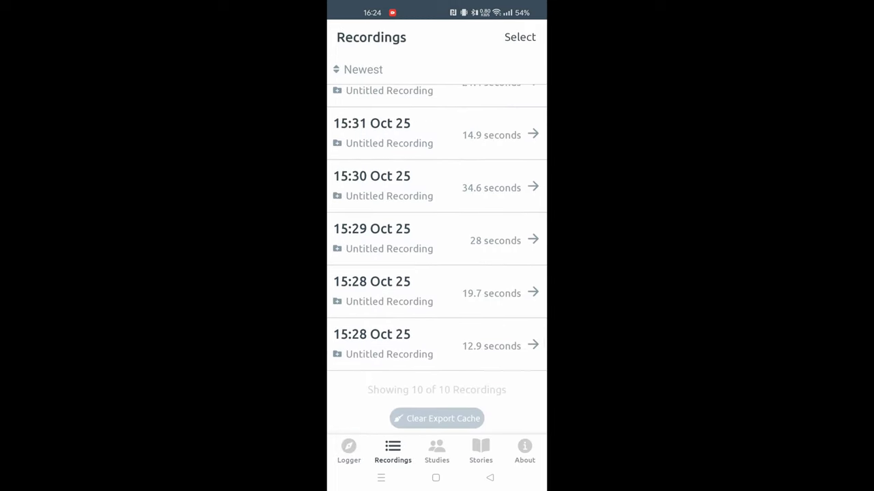
click(508, 341)
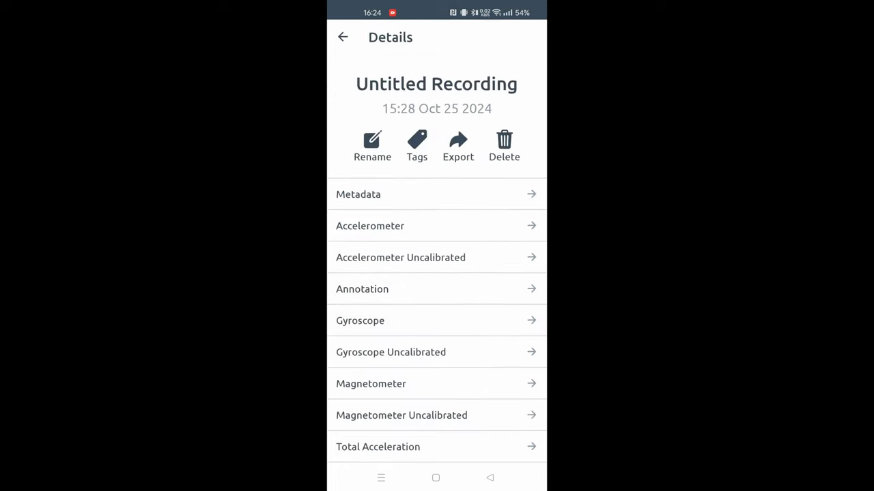
click(504, 142)
click(499, 273)
click(477, 293)
click(504, 142)
click(499, 273)
click(478, 345)
click(503, 142)
click(499, 273)
Delete the 15:30 recording, both 15:31 recordings and the 15:32 recording.
click(478, 332)
click(503, 142)
click(499, 273)
click(485, 281)
click(504, 142)
click(499, 273)
click(478, 310)
click(504, 142)
click(499, 273)
click(482, 267)
click(503, 142)
click(499, 273)
Delete both 15:33 recordings and the final 15:34 recording.
click(477, 216)
click(504, 141)
click(499, 273)
click(478, 160)
click(504, 142)
click(499, 273)
click(478, 106)
click(504, 142)
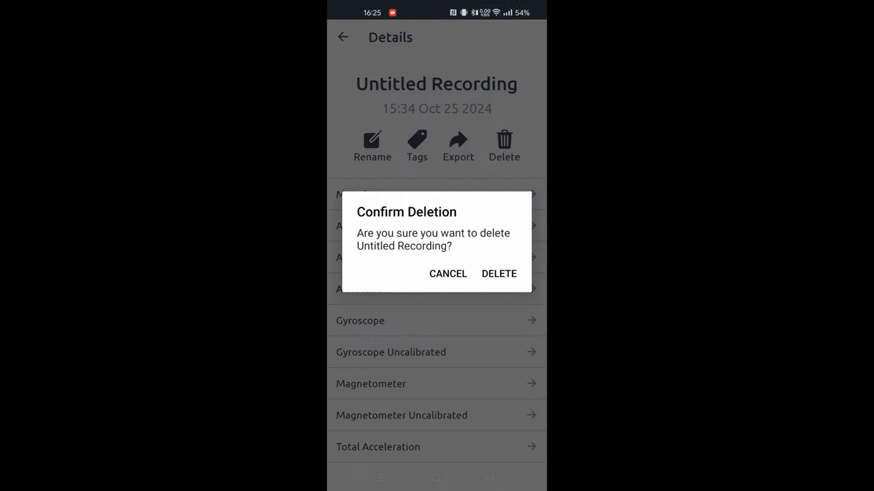
click(499, 273)
Back on the Logger screen, capture and end a roughly 5-second sensor recording.
click(349, 452)
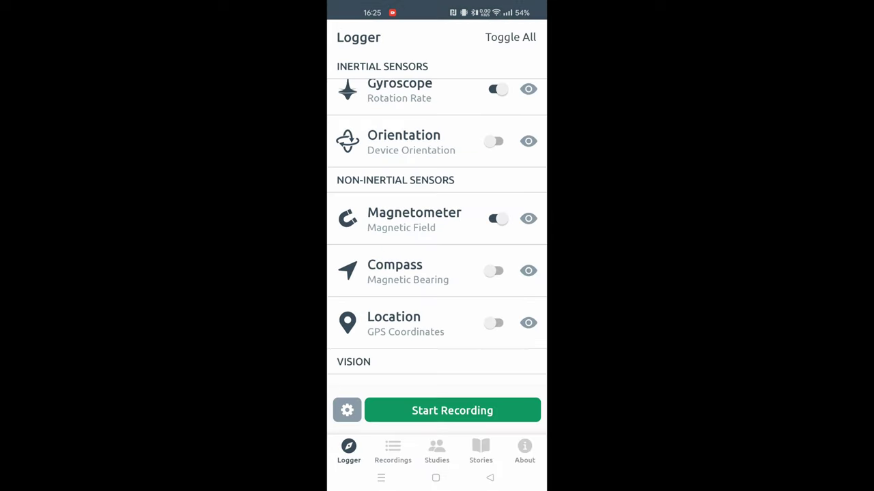
click(452, 410)
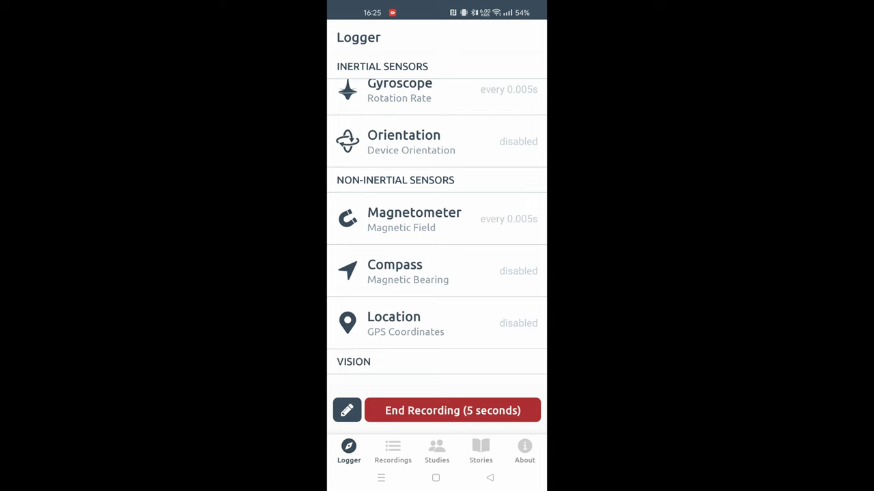
scroll(437, 232, down, 5)
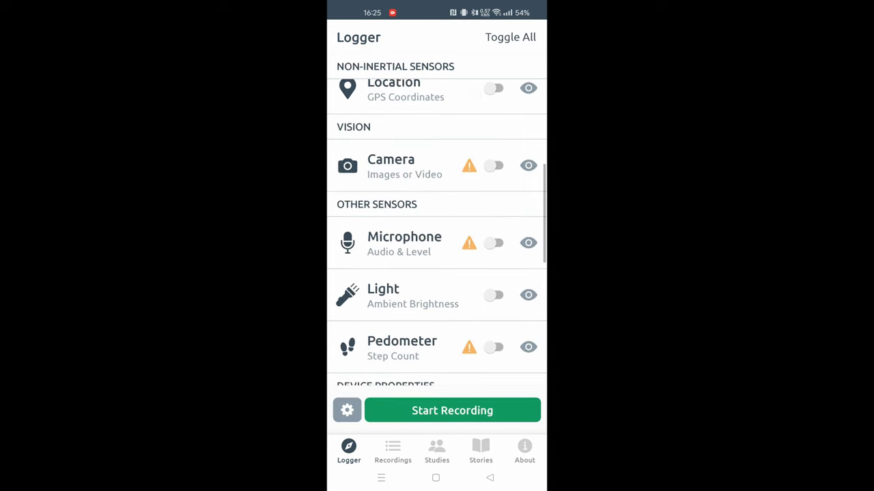
scroll(437, 232, down, 5)
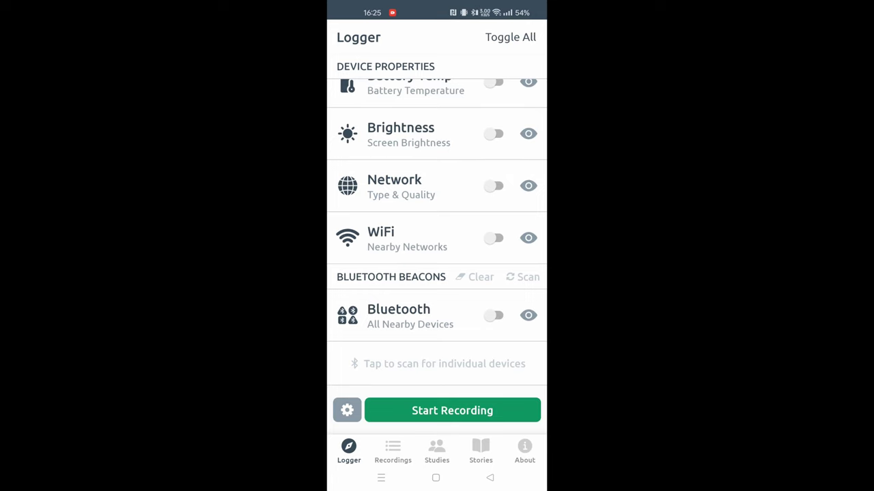
Open the app settings and look through the Sensor Configuration options.
click(347, 410)
drag(474, 362, 503, 234)
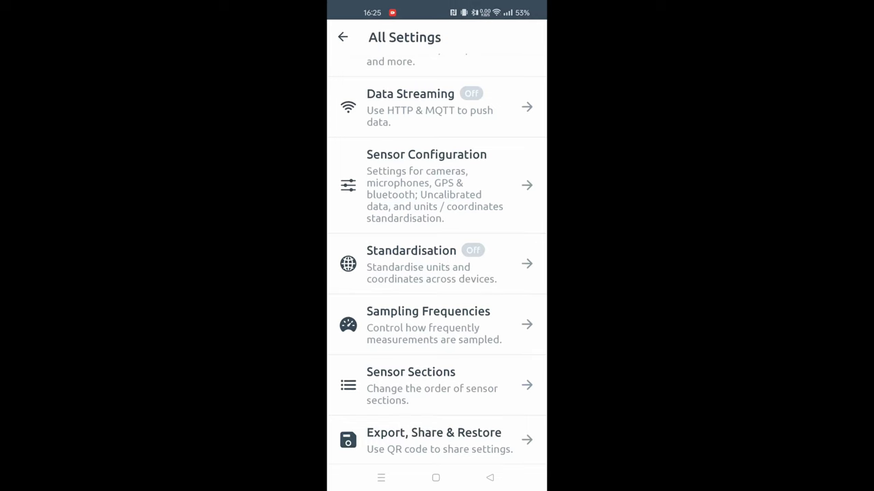
drag(484, 340, 482, 434)
drag(490, 318, 514, 255)
click(437, 236)
scroll(437, 273, down, 6)
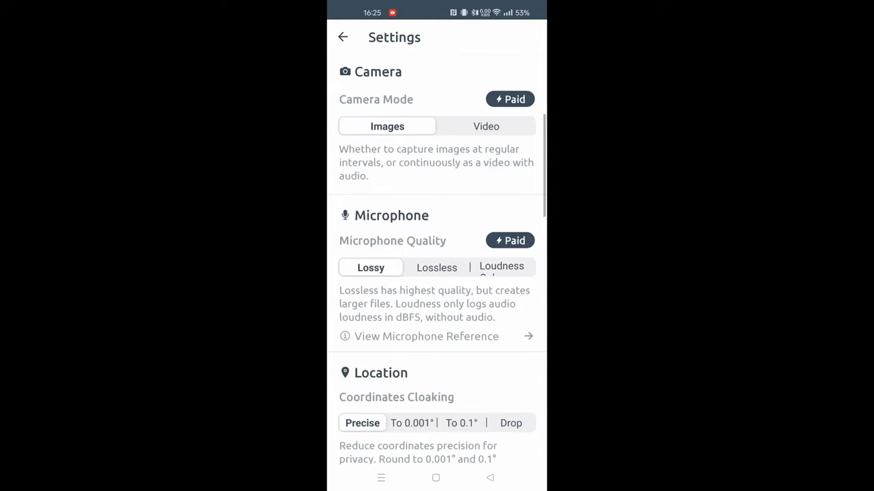
scroll(437, 273, down, 6)
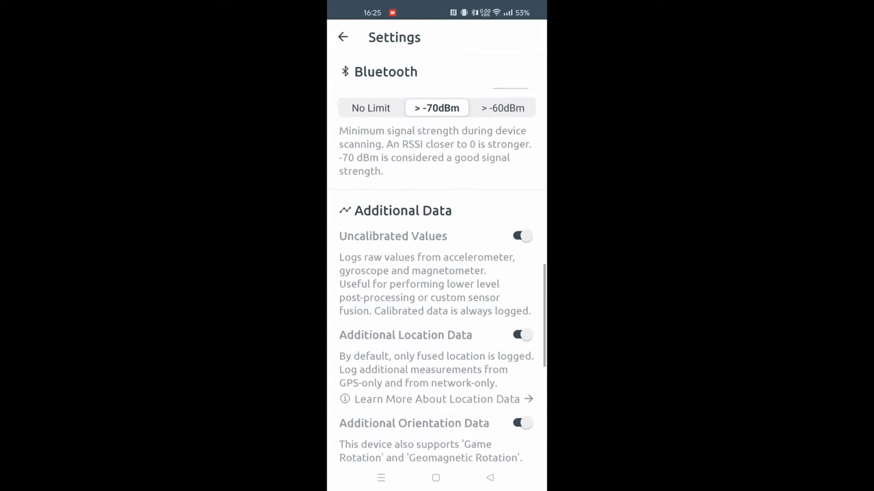
scroll(437, 273, up, 2)
scroll(437, 273, up, 2)
scroll(437, 273, down, 5)
scroll(437, 273, down, 3)
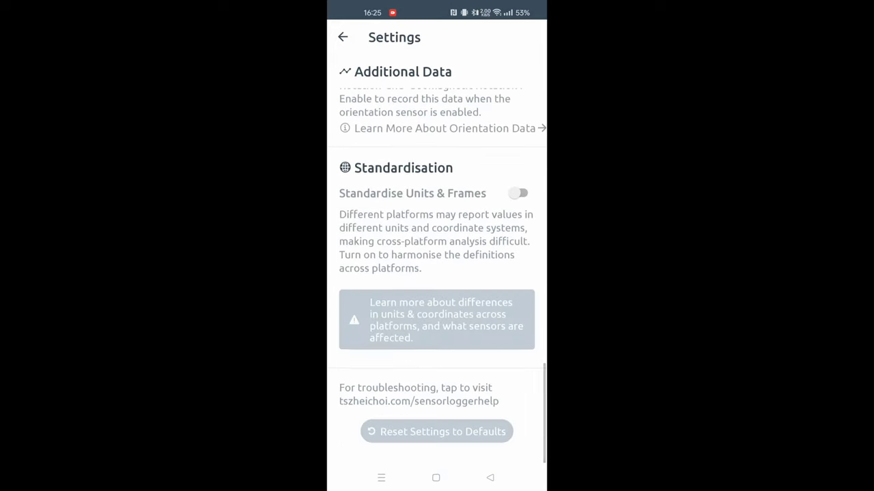
scroll(437, 273, up, 10)
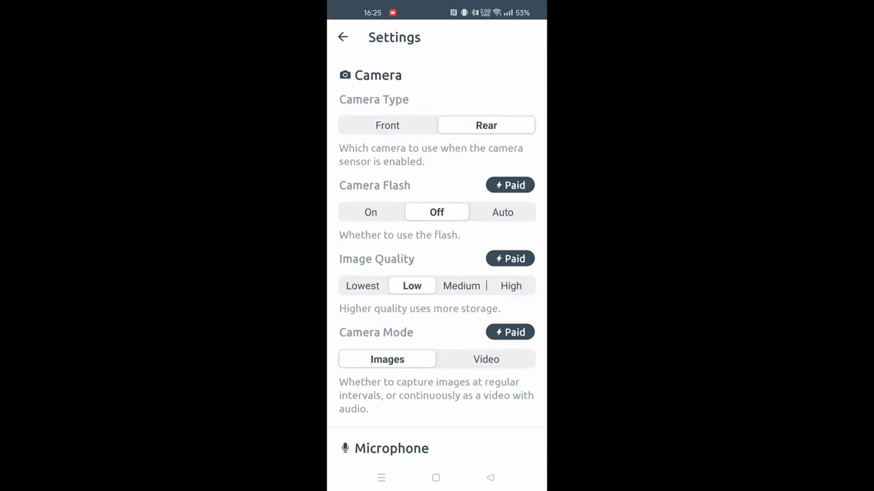
Return to All Settings and open Sampling Frequencies.
click(490, 478)
drag(474, 389, 473, 339)
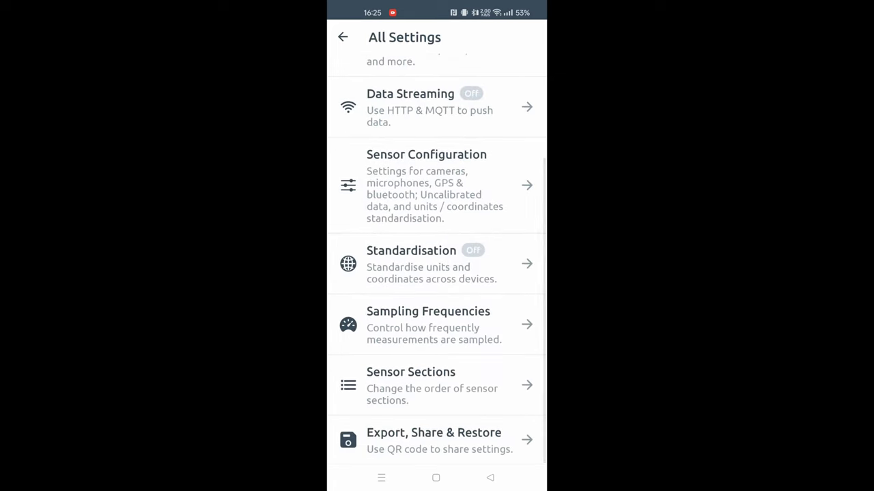
mouse_move(495, 185)
mouse_down()
mouse_move(495, 323)
mouse_move(503, 181)
mouse_up()
click(428, 324)
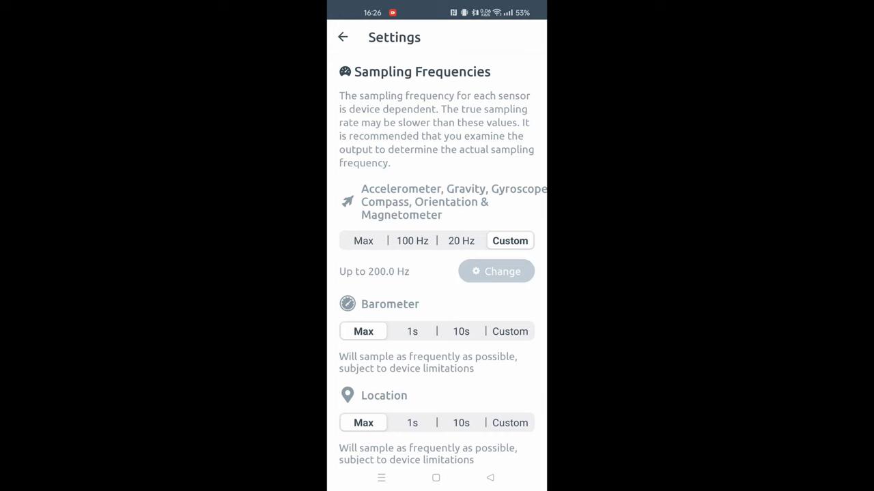
Set Accelerometer/Gyroscope sampling to a Custom 200 Hz rate, then go back to All Settings.
scroll(437, 273, down, 2)
click(363, 139)
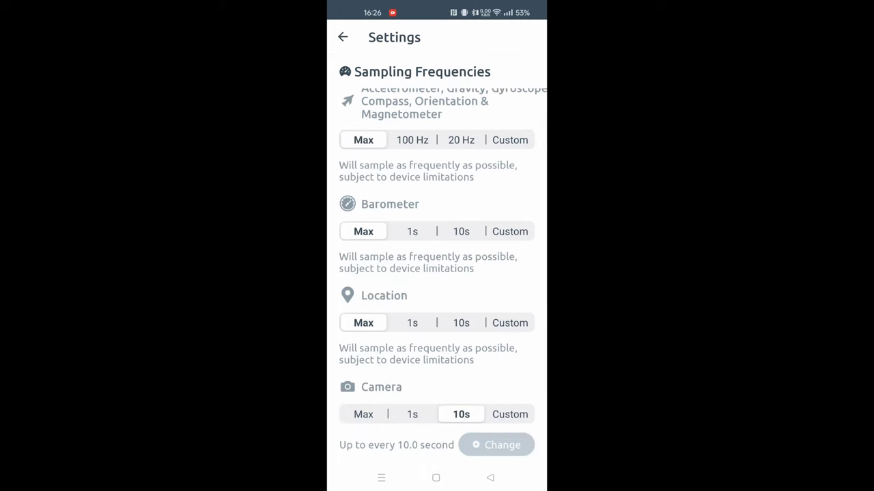
click(413, 140)
click(510, 140)
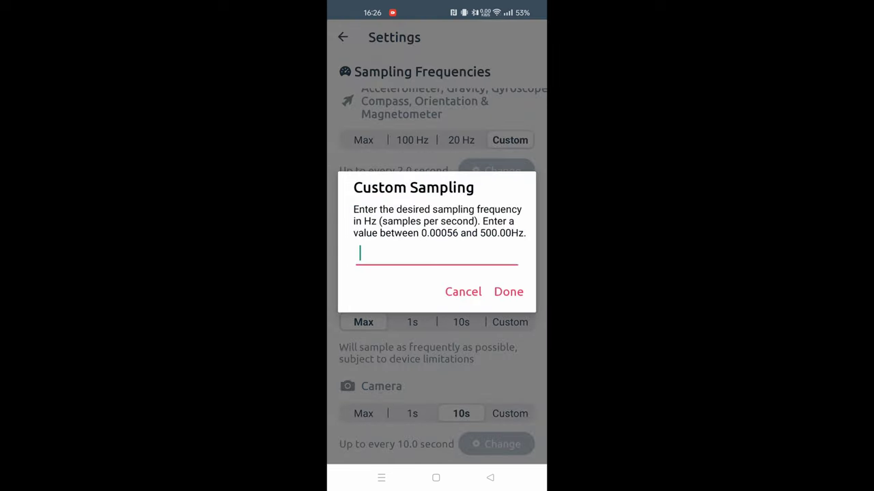
text(200)
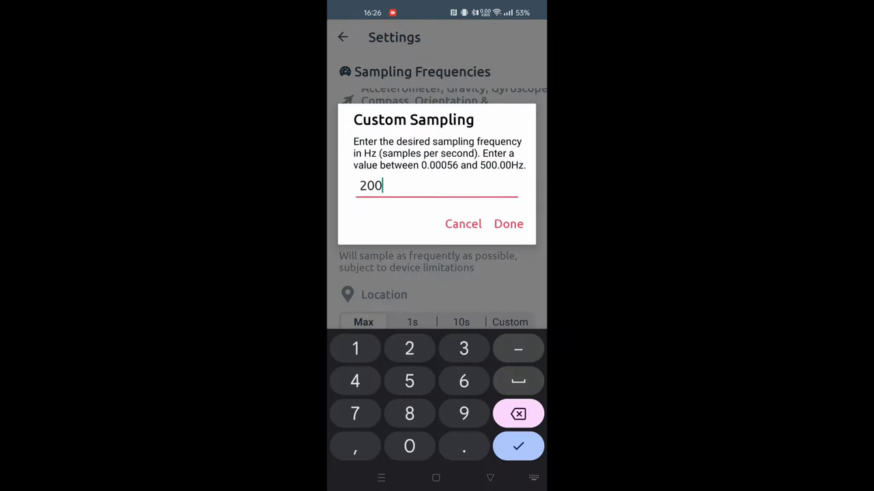
key(Return)
scroll(437, 273, down, 3)
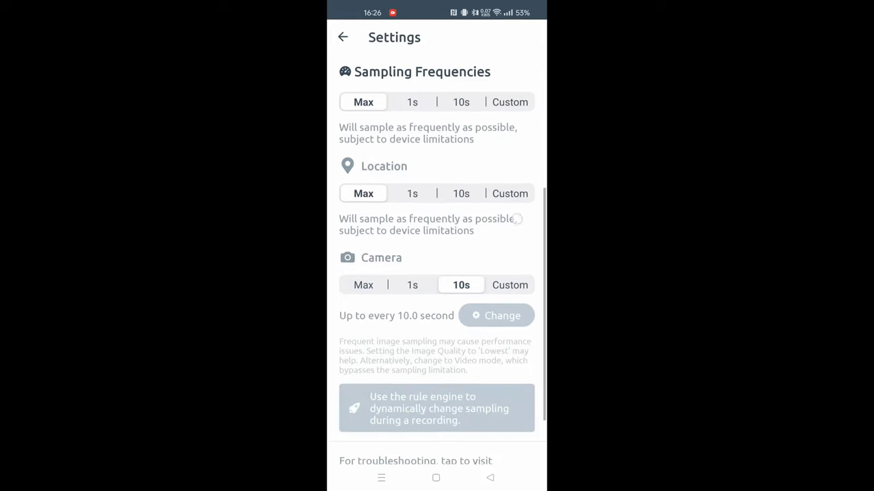
scroll(437, 273, up, 2)
scroll(437, 273, down, 3)
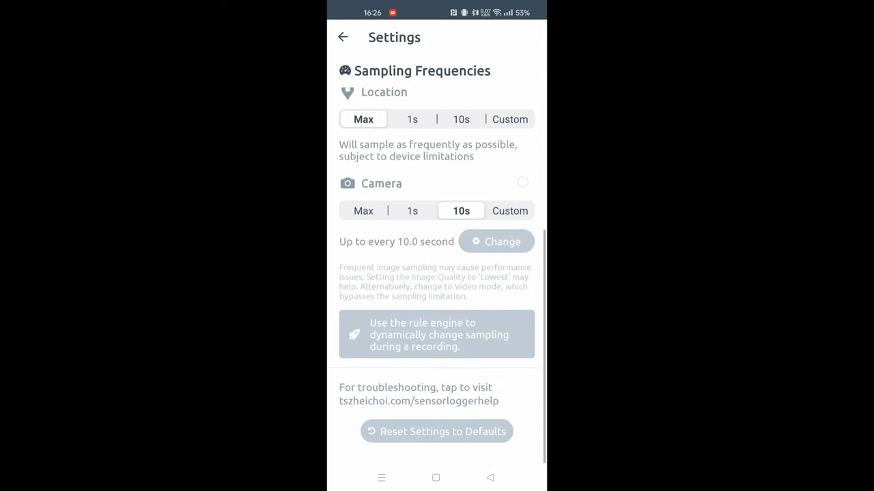
scroll(484, 346, up, 6)
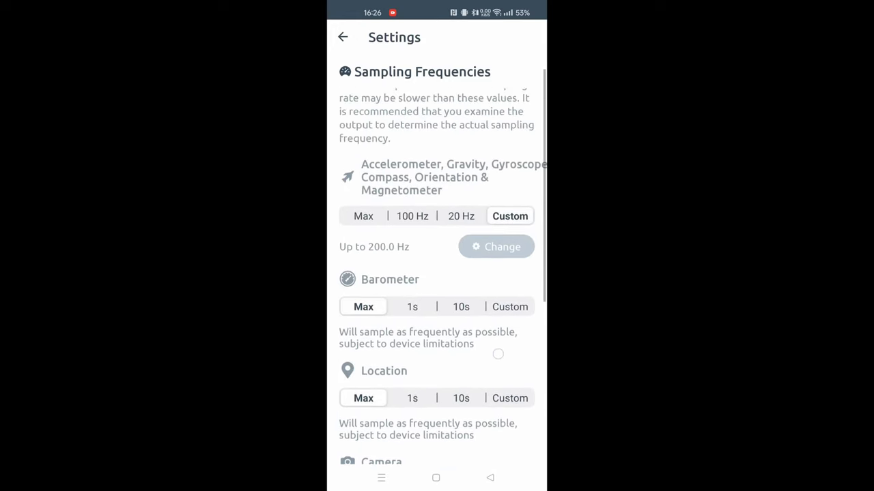
scroll(499, 350, down, 5)
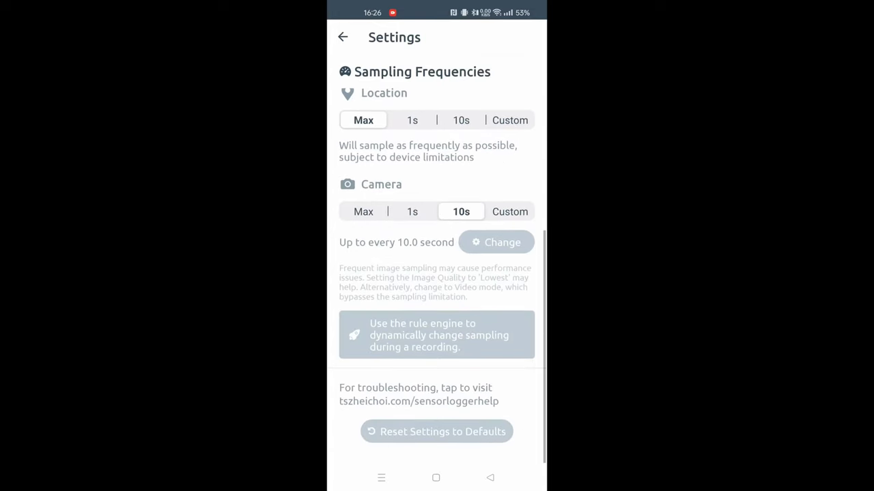
click(489, 477)
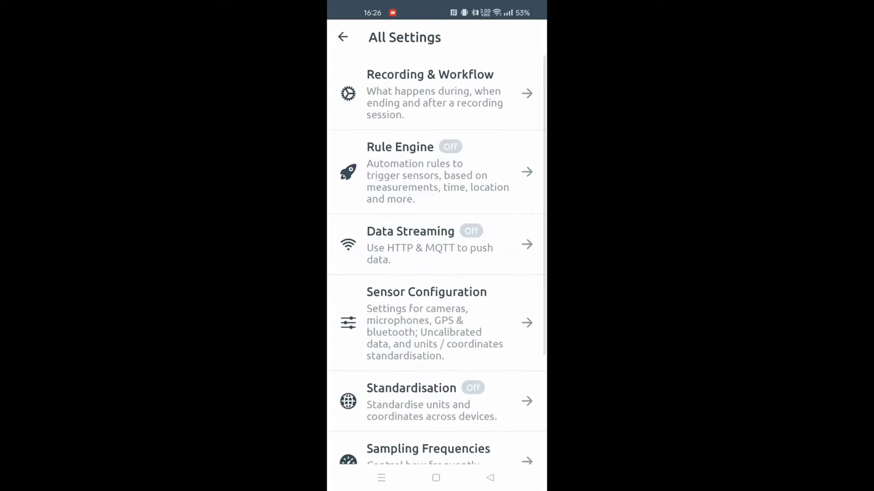
Open the Gyroscope's View Sensor page and read its 500 Hz max frequency information.
click(489, 477)
scroll(437, 239, up, 10)
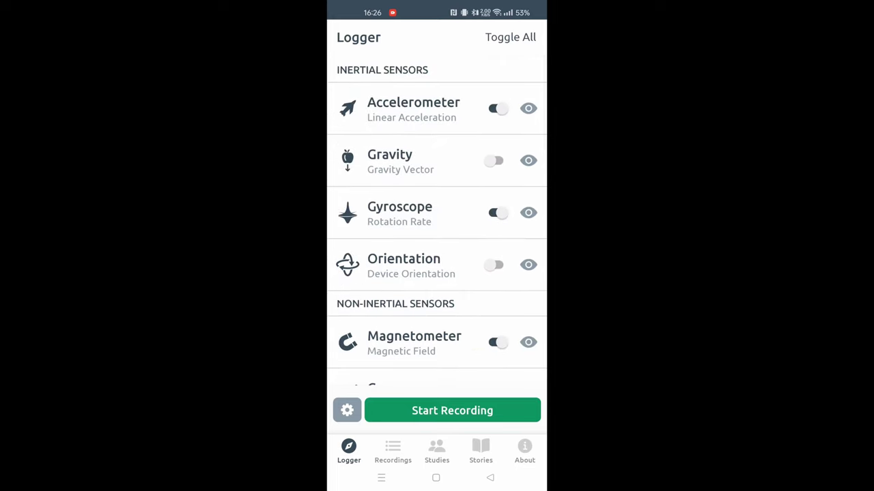
click(529, 212)
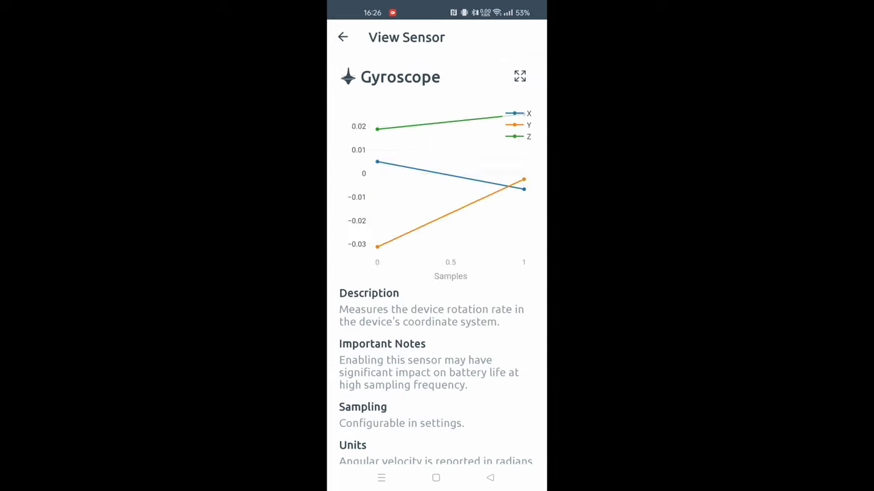
scroll(488, 315, down, 3)
scroll(488, 315, up, 2)
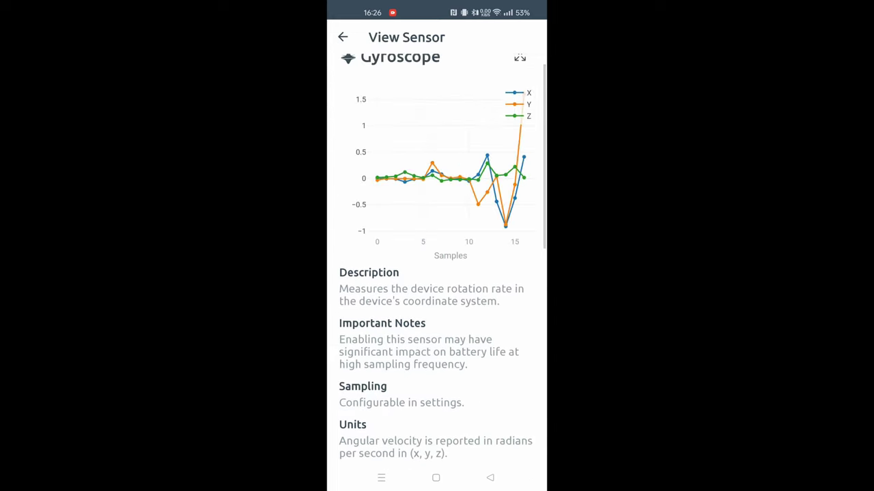
scroll(508, 134, down, 5)
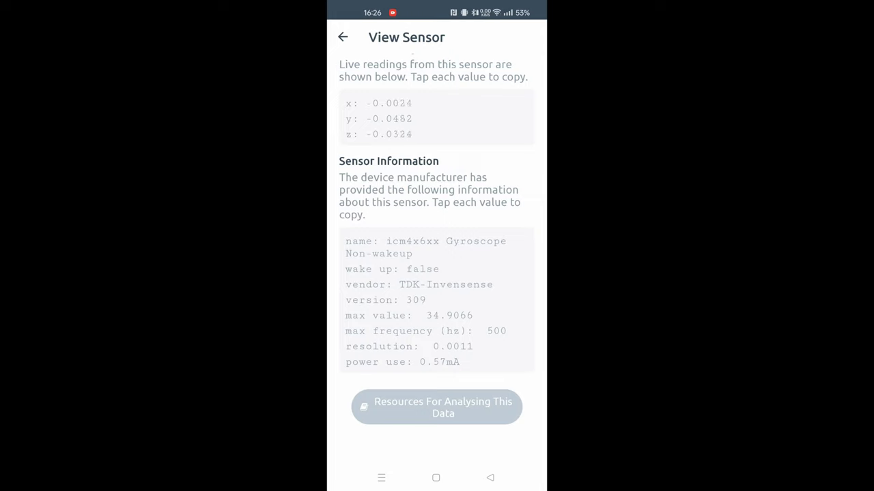
Copy the Gyroscope's 500 Hz max frequency value to the clipboard and return to the sensor list.
click(497, 331)
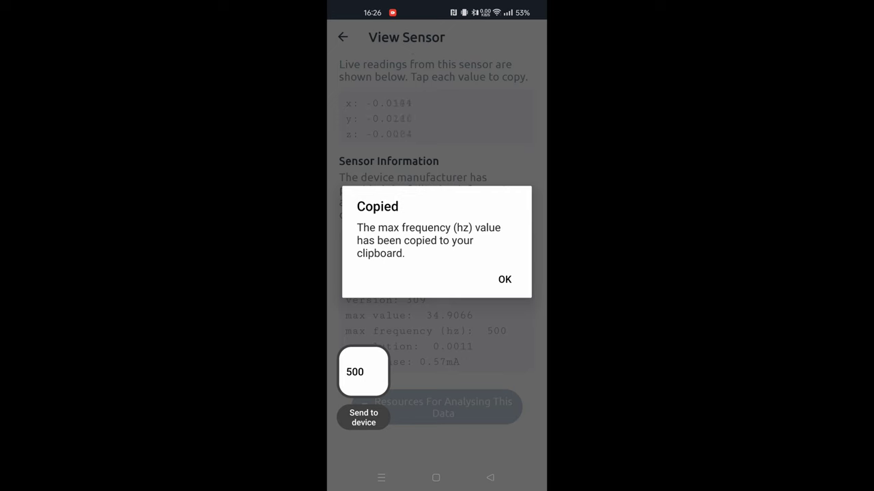
click(509, 281)
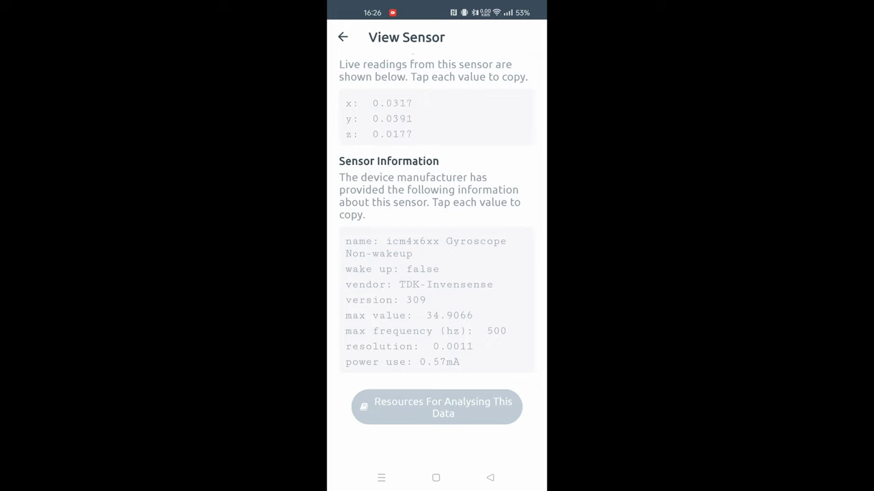
click(357, 363)
click(505, 331)
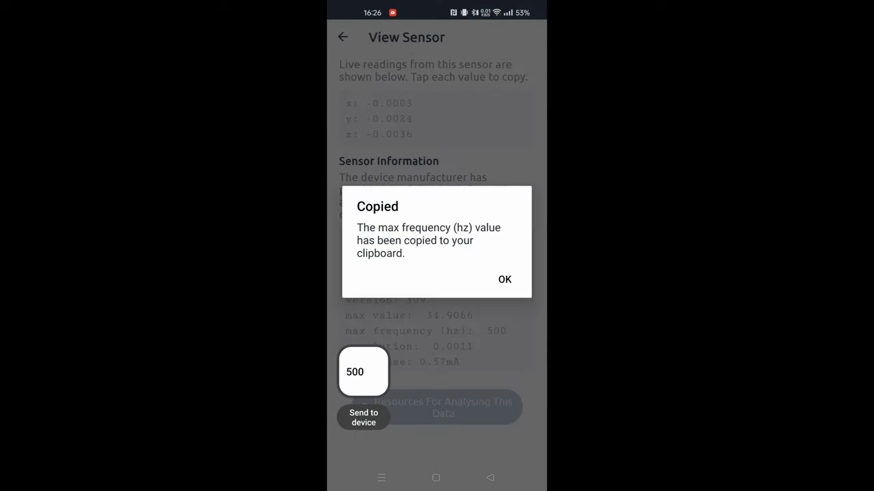
click(504, 280)
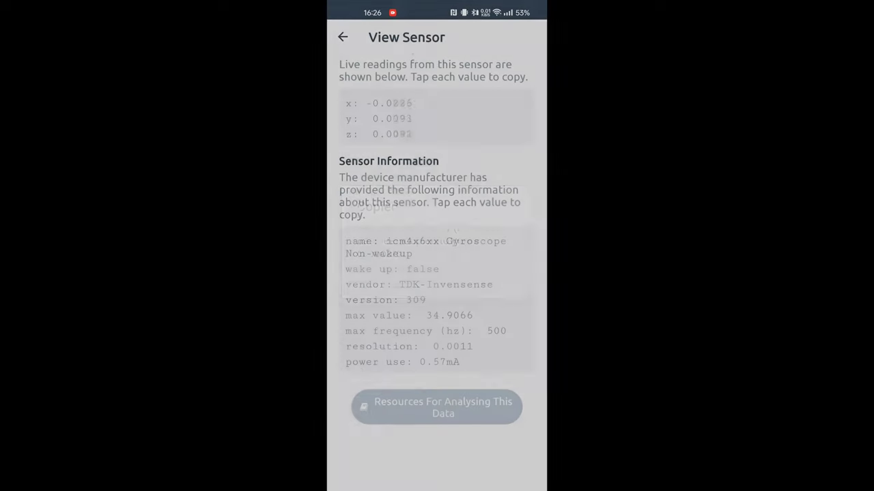
click(490, 478)
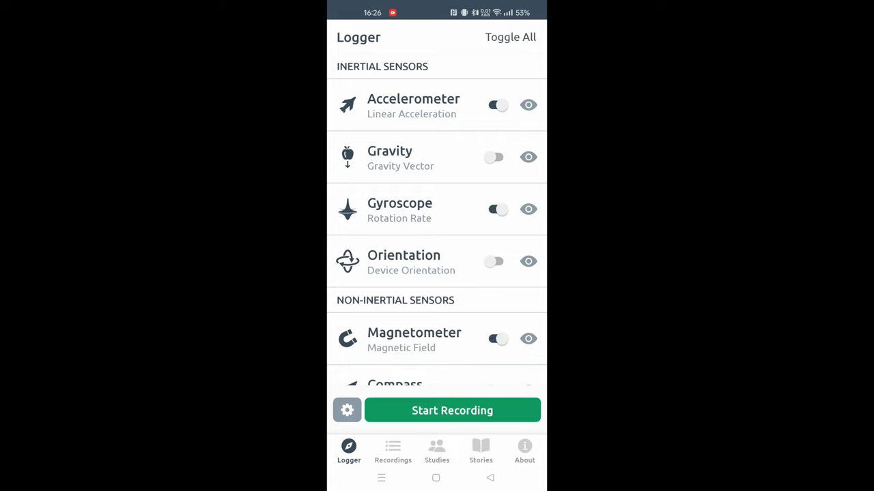
Export the 16:25 Oct 29 recording as CSV in a Zip file and open the 2024-10-25_10-20-24 folder.
click(392, 452)
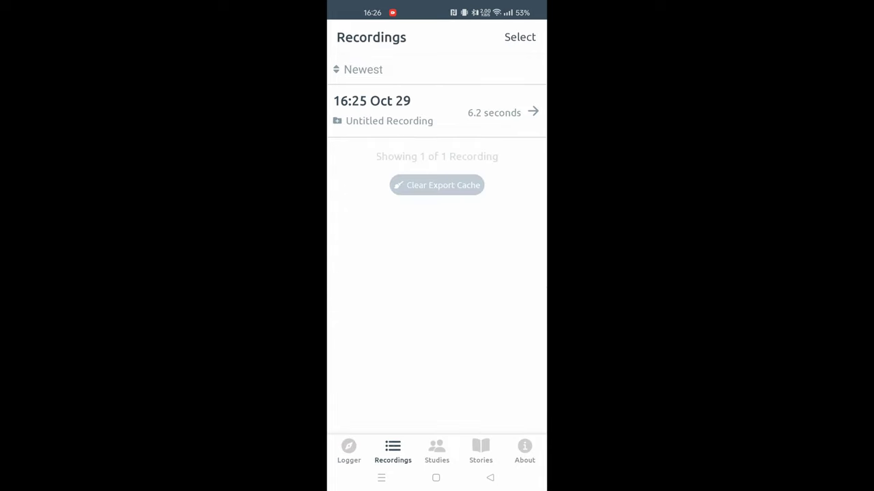
click(492, 110)
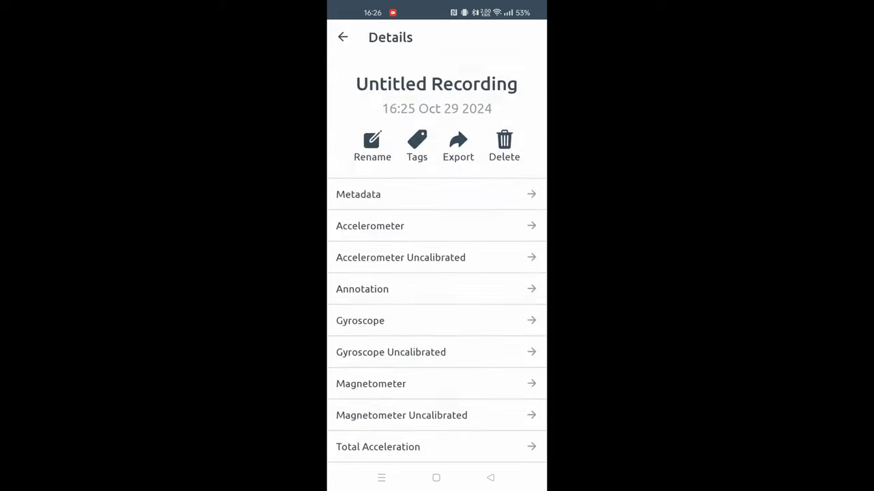
click(458, 146)
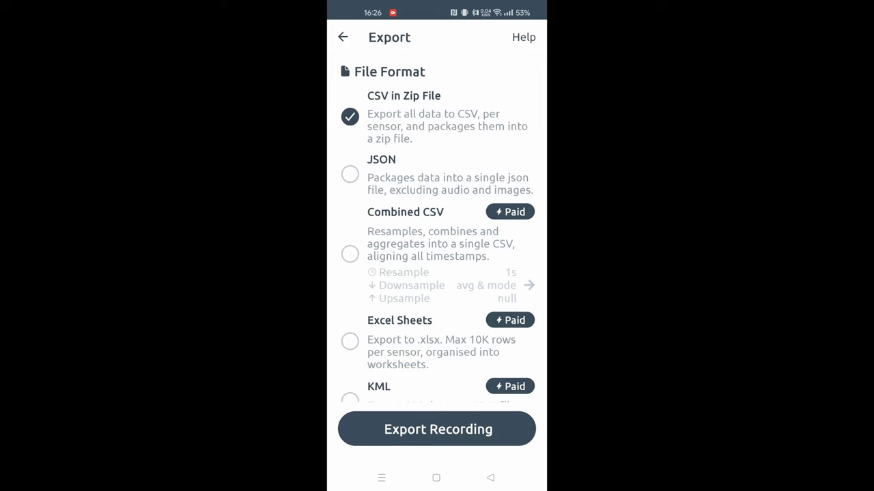
click(479, 425)
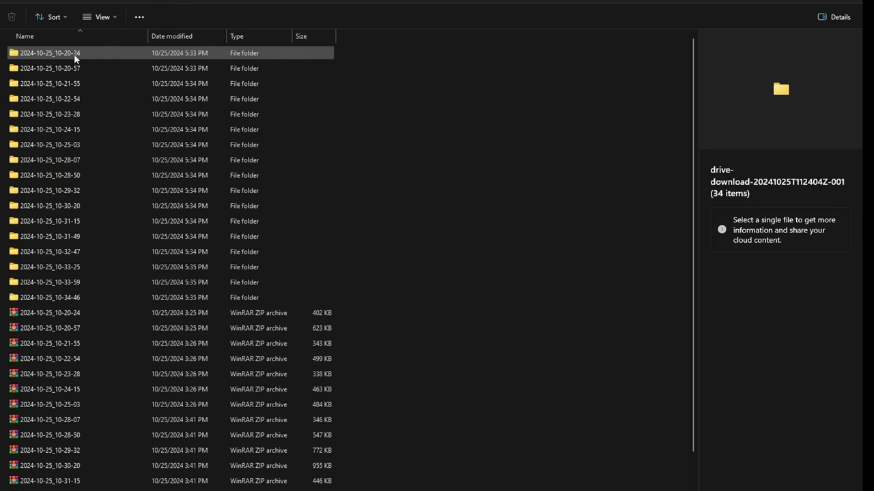
double_click(74, 54)
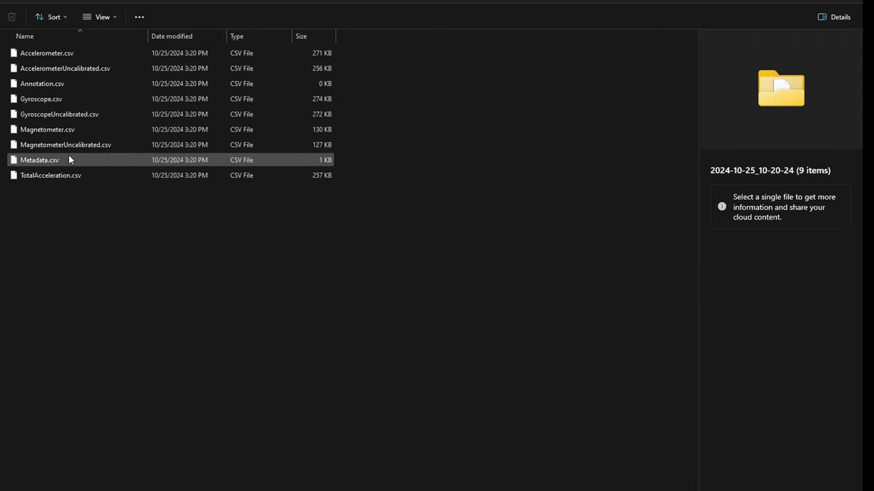
Compare the sizes of Gyroscope.csv and GyroscopeUncalibrated.csv, then go up to the _ML folder.
click(60, 99)
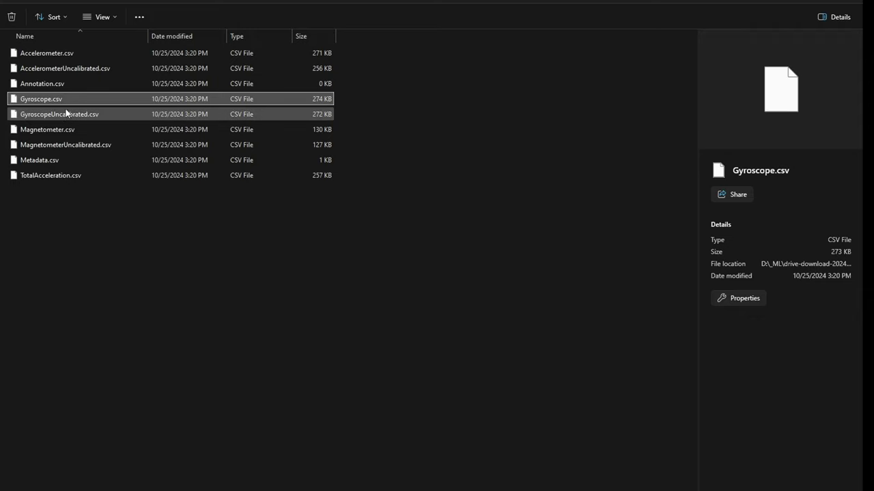
click(65, 116)
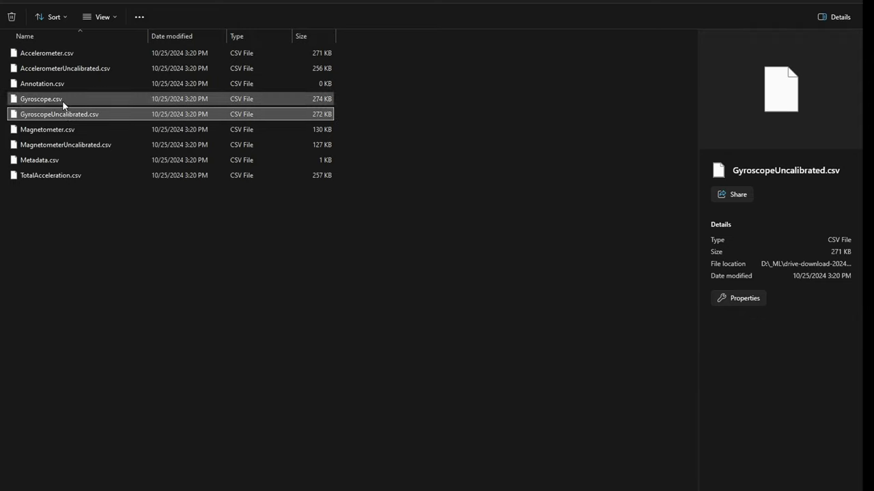
click(62, 100)
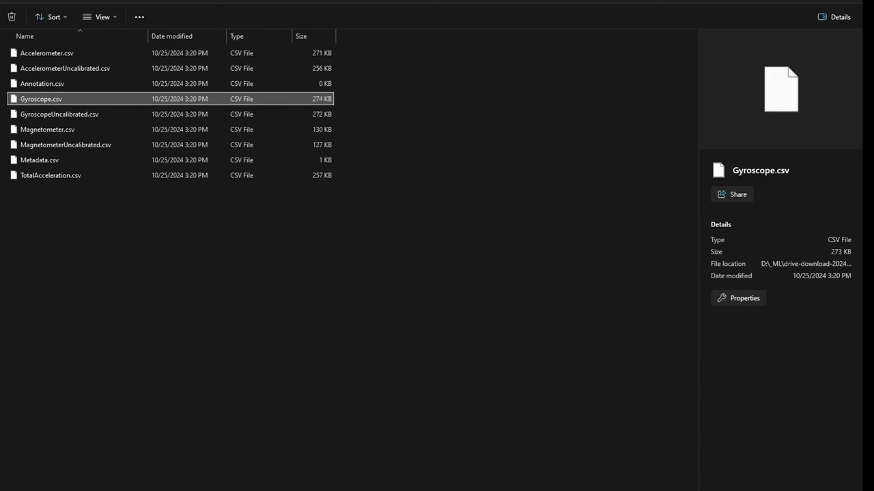
key(alt+Up)
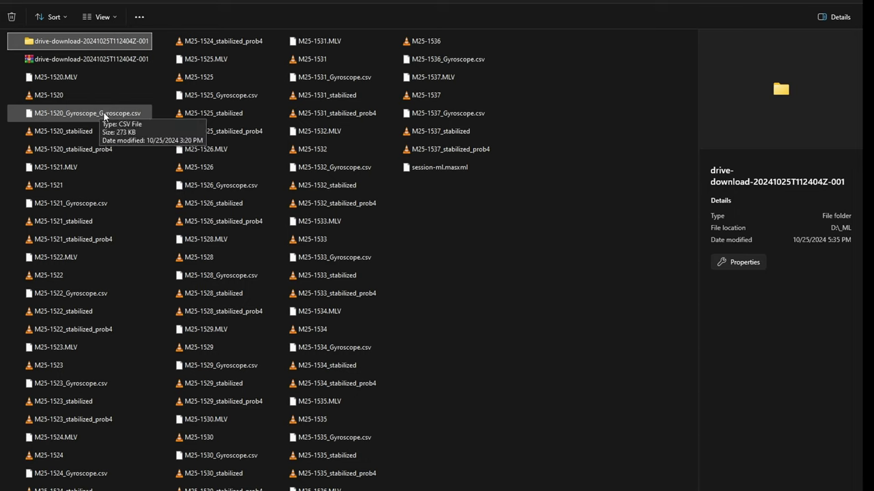
Select M25-1520_Gyroscope_Gyroscope.csv to view its file details.
click(103, 116)
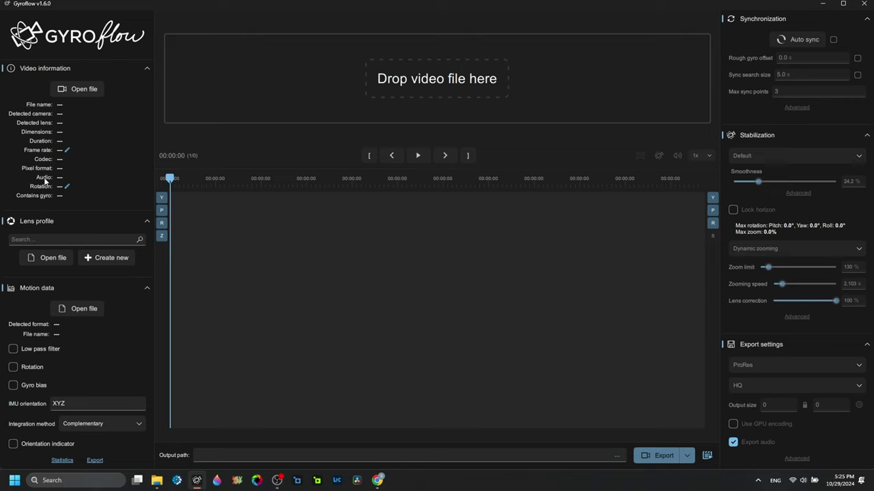
Open the video file picker and choose clip M25-1531 from the _ML folder.
click(90, 91)
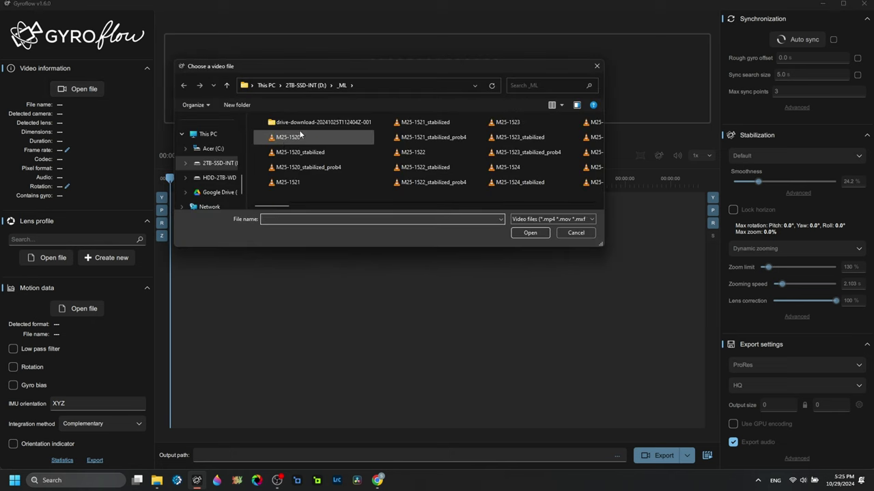
click(334, 135)
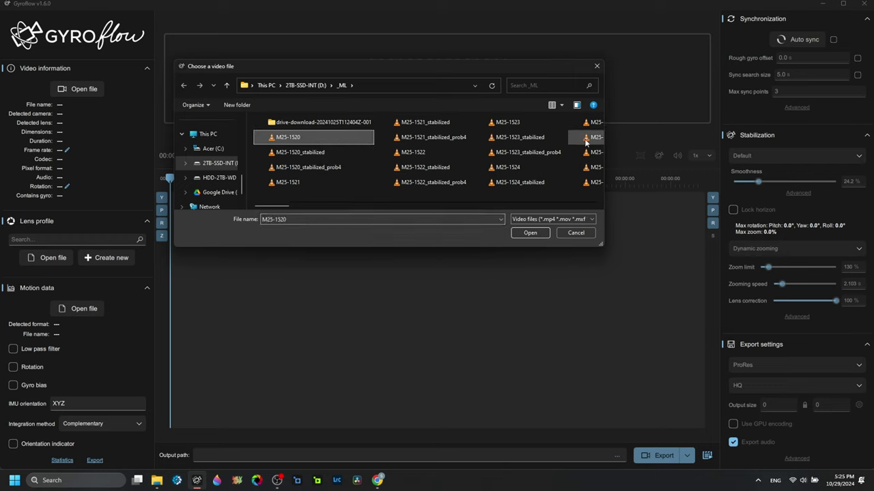
click(451, 152)
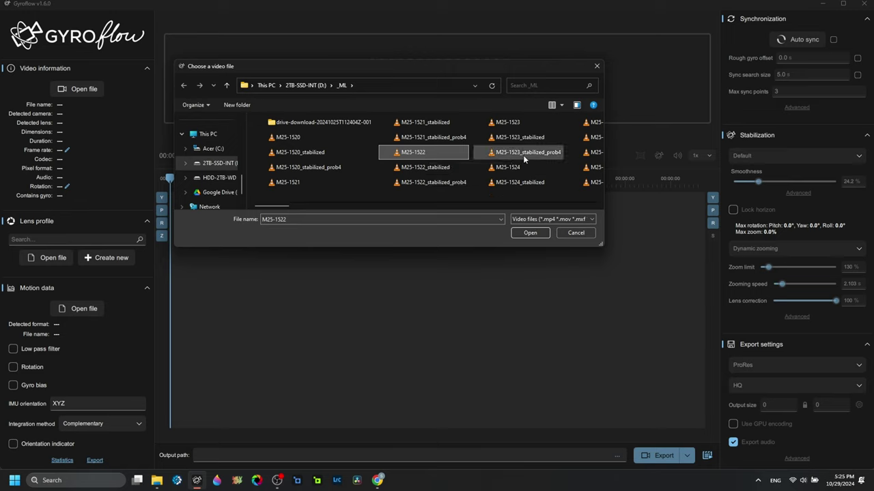
scroll(523, 155, right, 5)
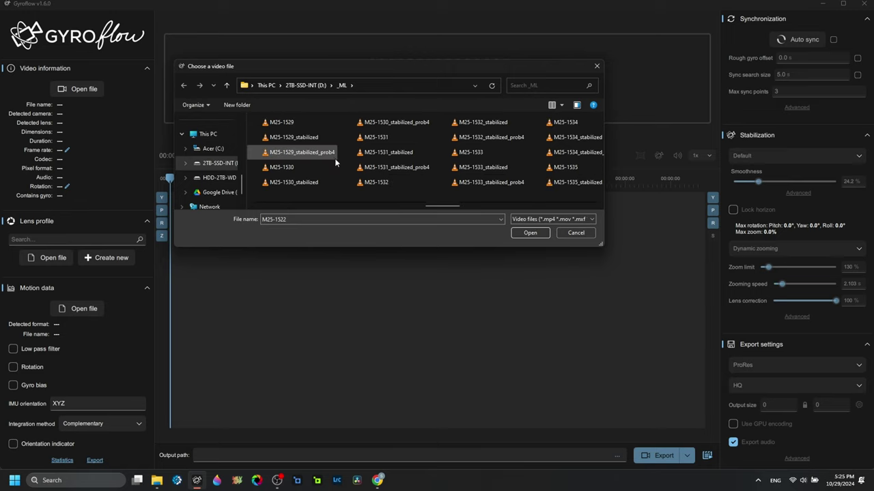
click(392, 138)
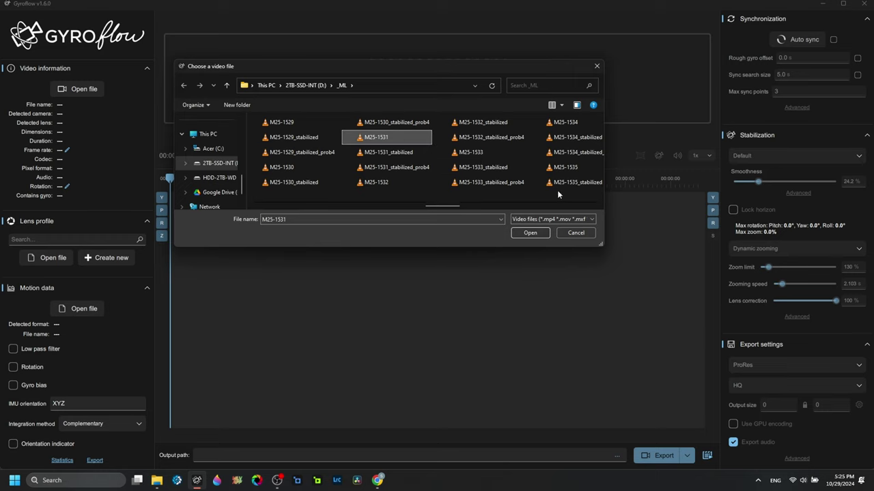
click(529, 232)
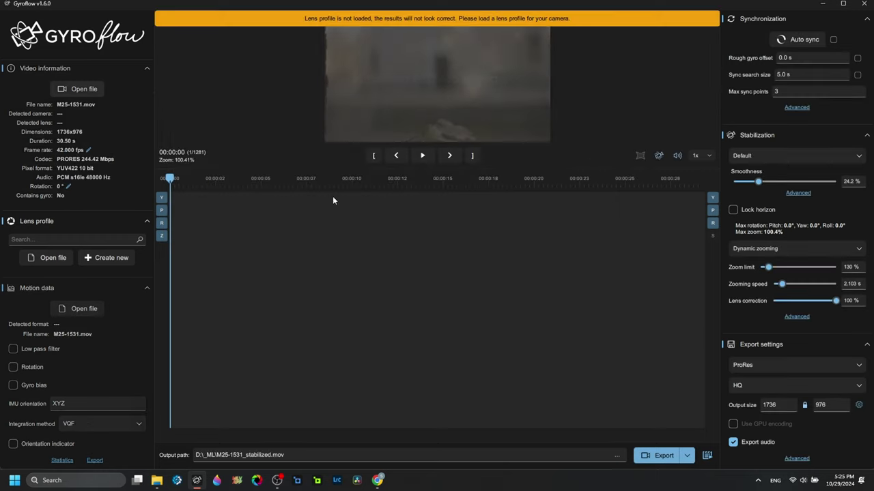
drag(170, 178, 549, 179)
drag(630, 178, 179, 171)
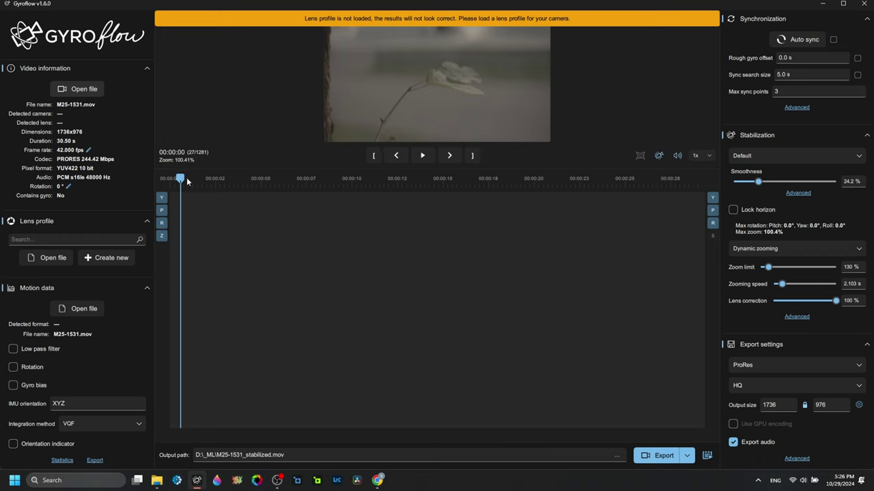
click(248, 181)
drag(300, 188, 181, 183)
click(340, 179)
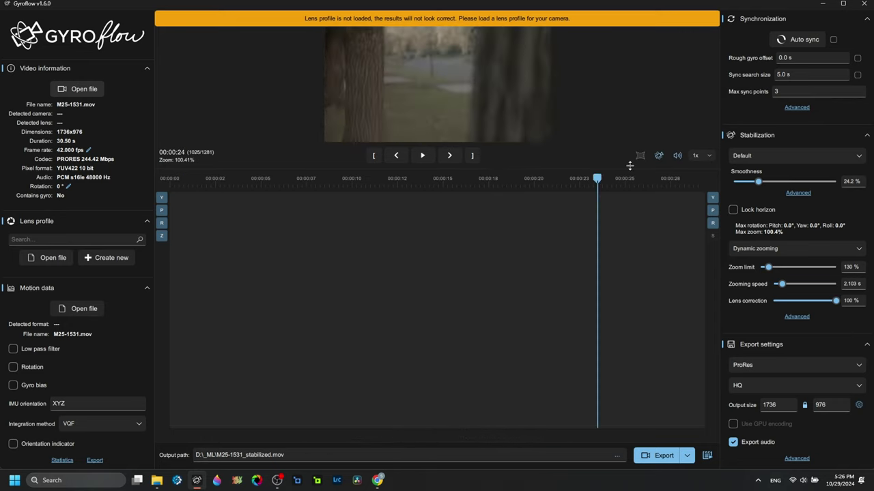
drag(638, 165, 516, 179)
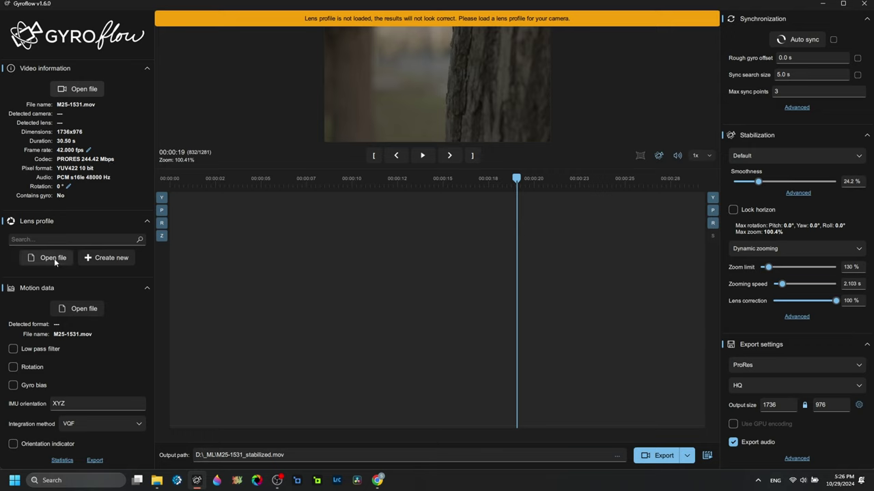
Search lens profiles for 'canon eos m helios', then clear the search box.
click(68, 239)
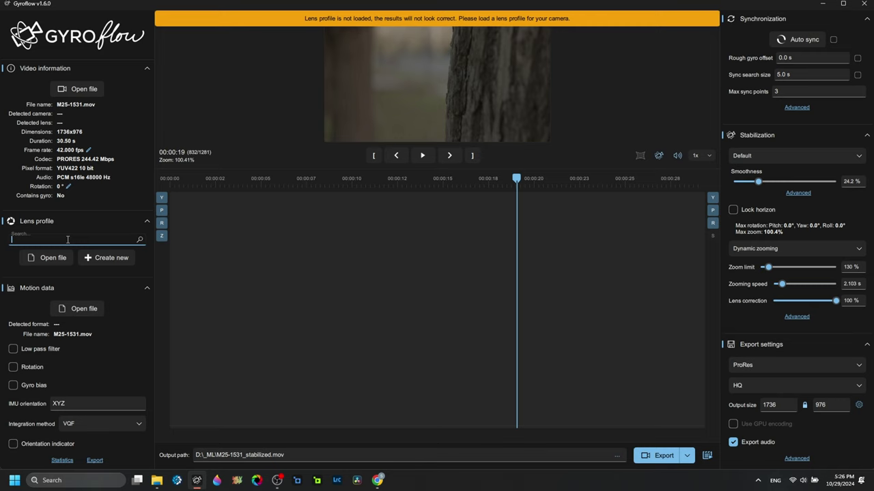
text(ca)
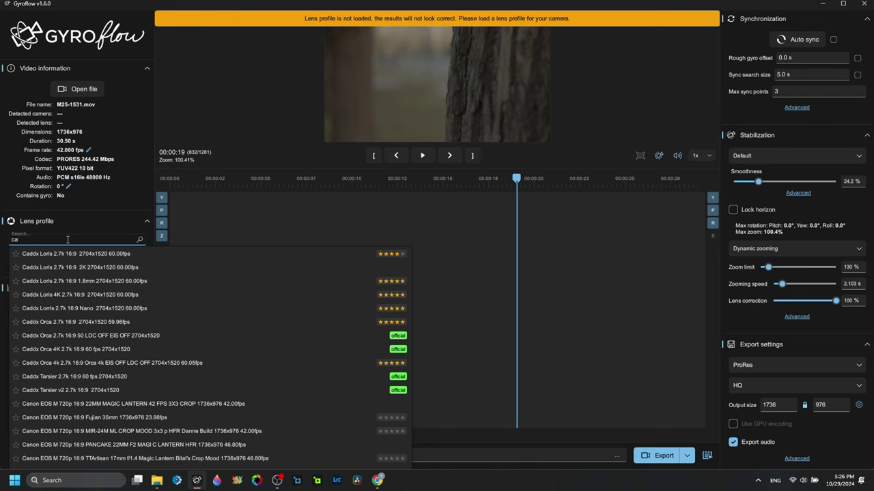
text(non eos m)
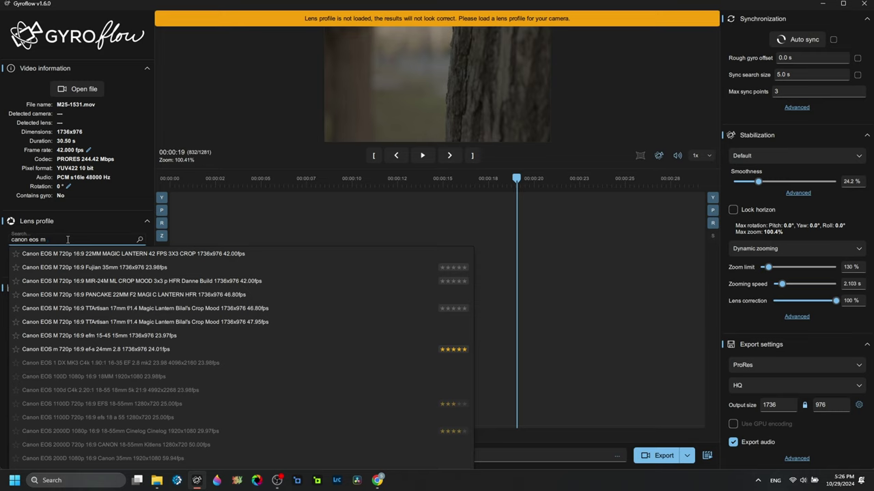
text(helios)
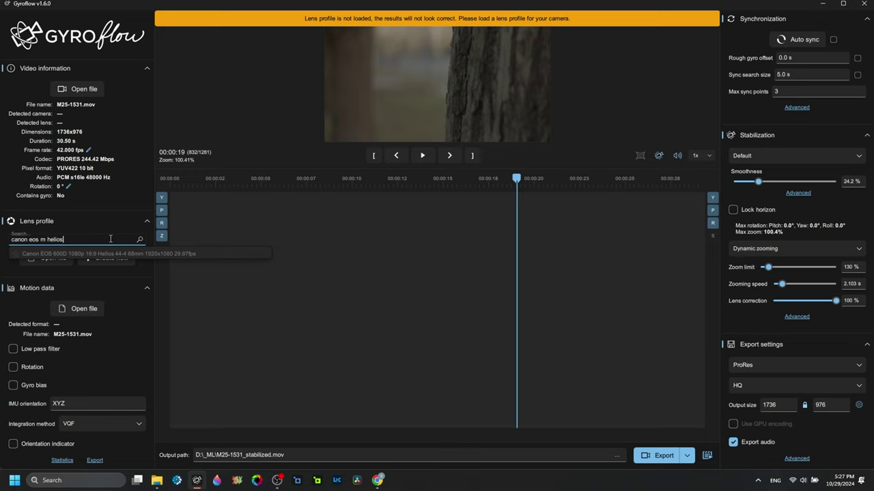
drag(112, 239, 2, 247)
key(BackSpace)
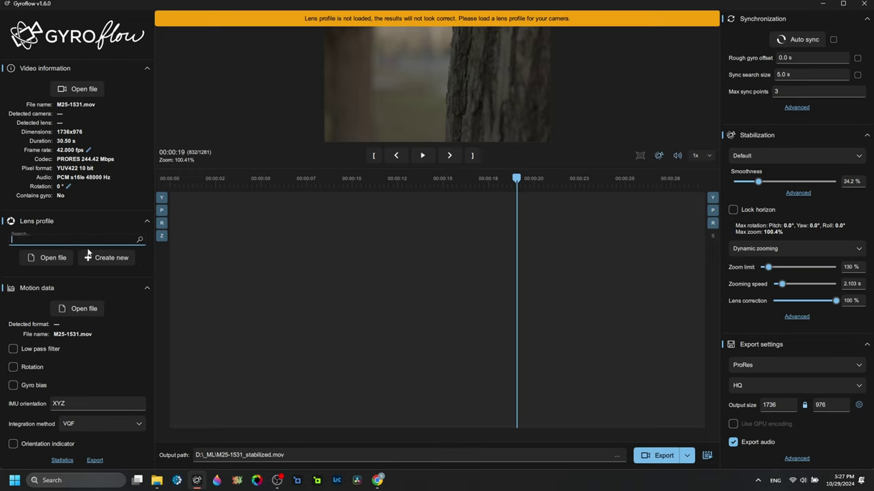
Browse to D:\_MLV_DFS\GyroFLOW-profiles and select the Canon_EOS M_HELIOS 44M-7 JSON profile.
click(54, 258)
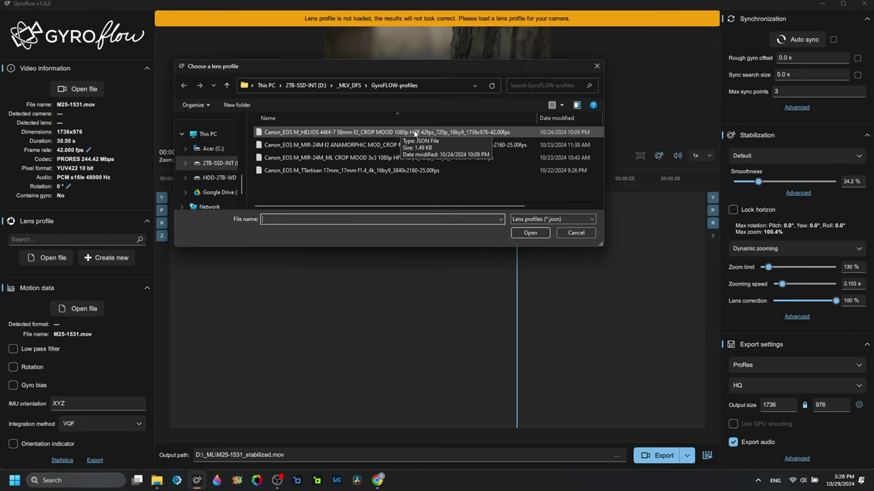
click(379, 133)
Load the HELIOS 44M-7 58mm f2 CROP MOOD 1080p HFR 42fps lens profile.
click(530, 233)
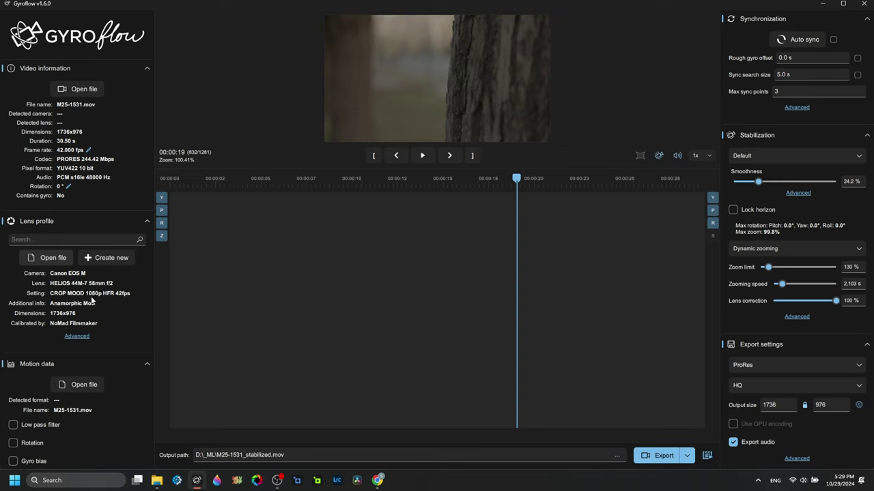
Load M25-1531_Gyroscope.csv as the motion data file.
click(90, 385)
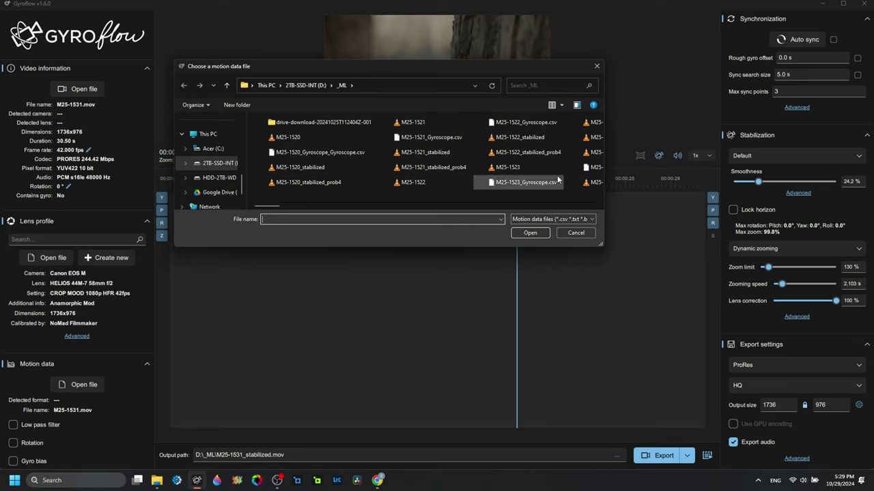
scroll(557, 174, down, 5)
scroll(477, 153, down, 3)
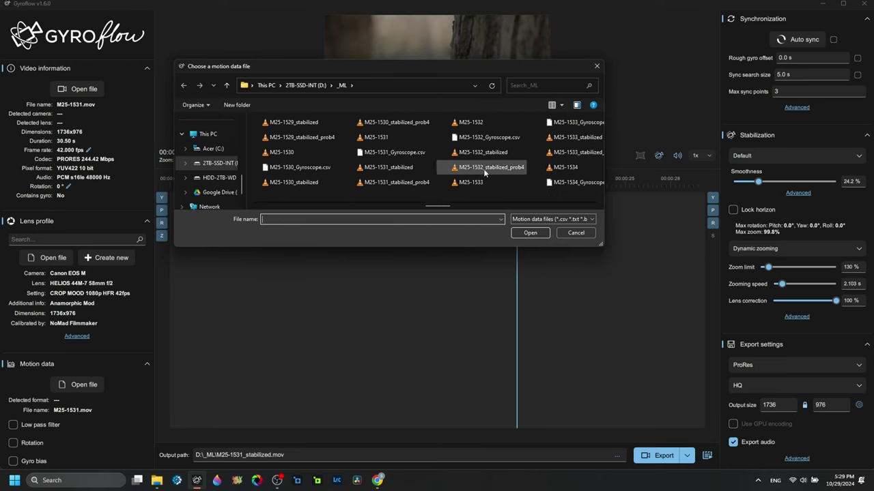
click(398, 154)
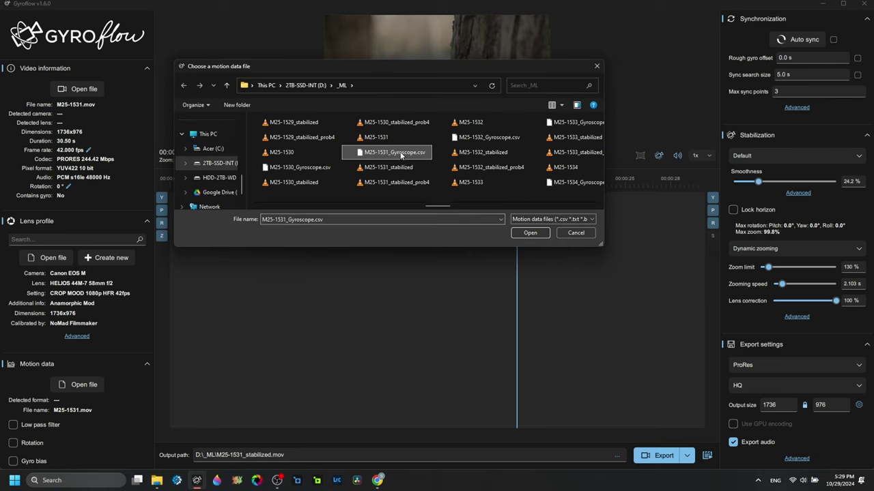
click(530, 233)
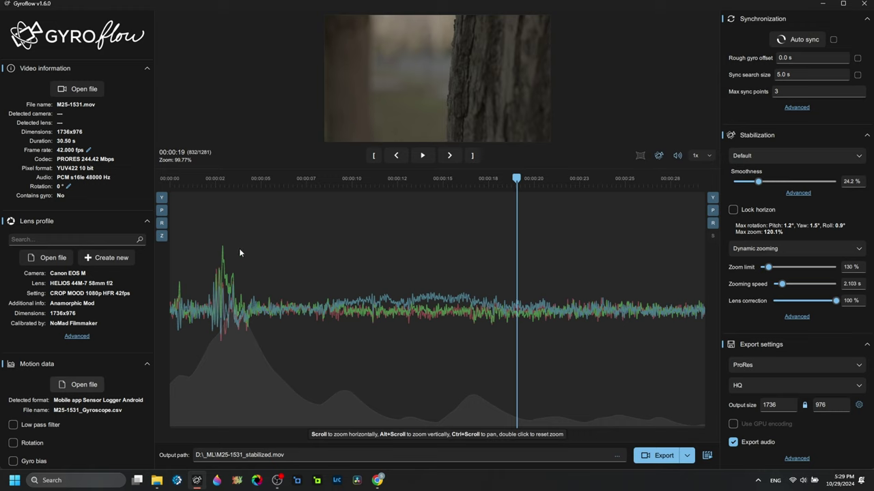
Move the playhead to 3 s and tick the motion-data Rotation checkbox.
click(226, 189)
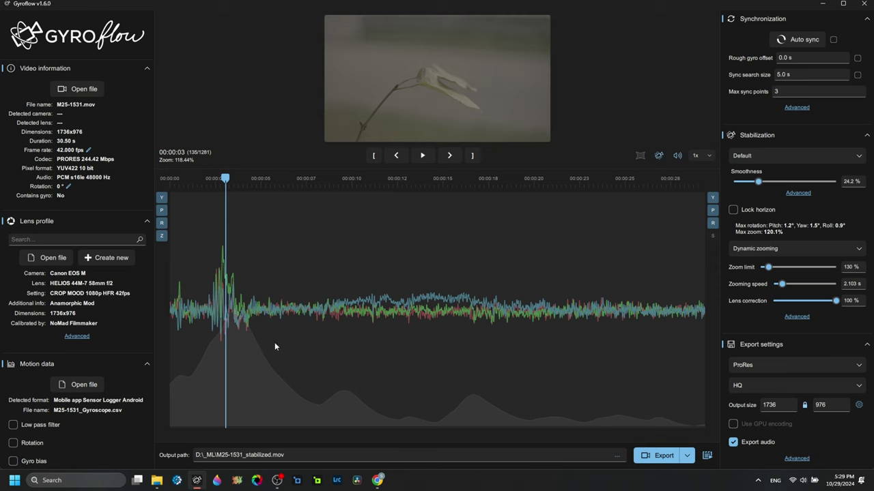
scroll(73, 402, down, 3)
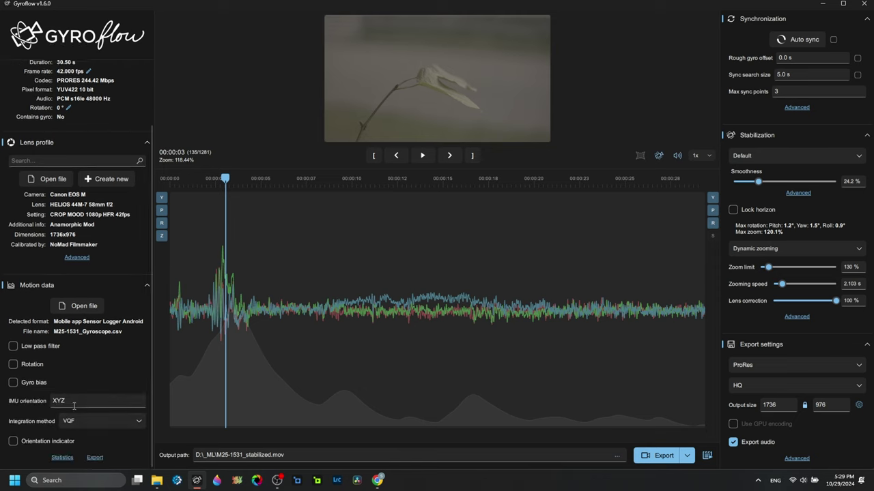
scroll(73, 405, up, 3)
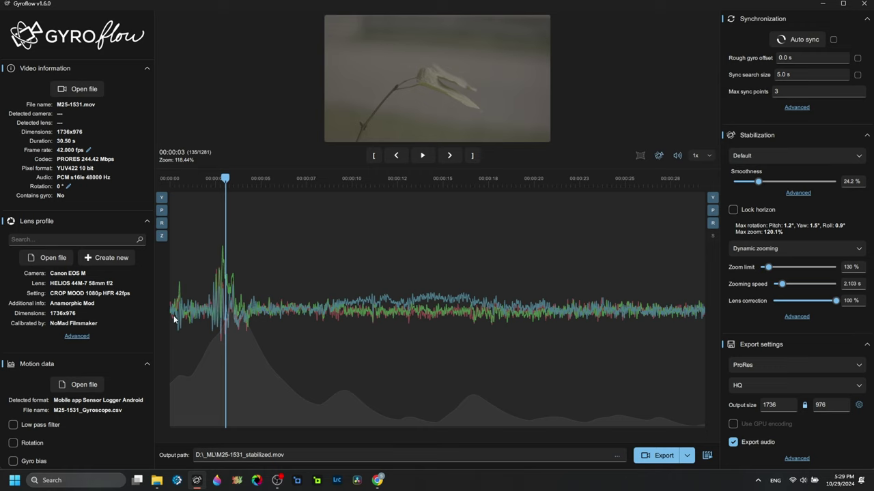
scroll(117, 342, down, 3)
click(13, 362)
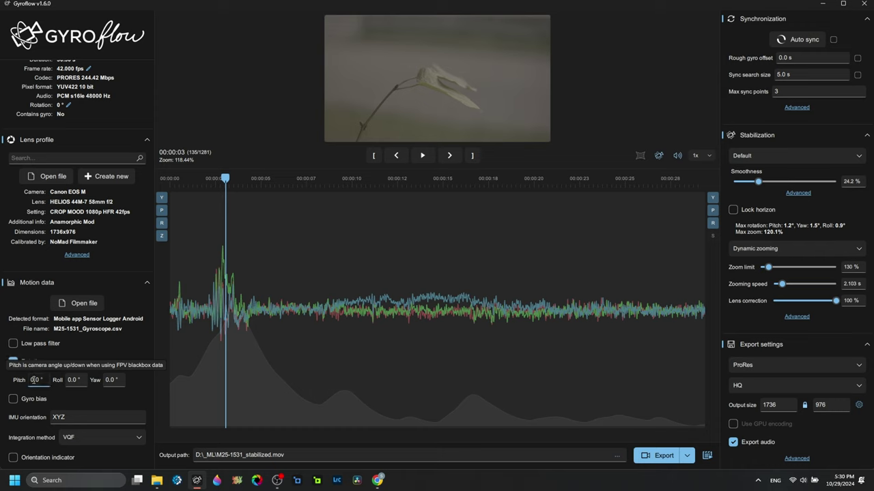
Edit the pitch value and turn on the orientation indicator.
key(Delete)
key(Delete)
text(9)
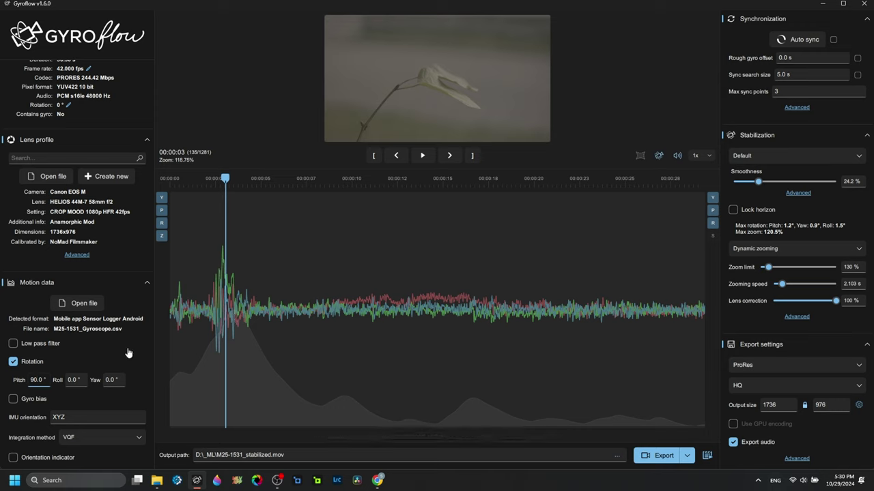
scroll(130, 371, down, 1)
click(13, 441)
scroll(100, 437, down, 3)
scroll(100, 437, up, 2)
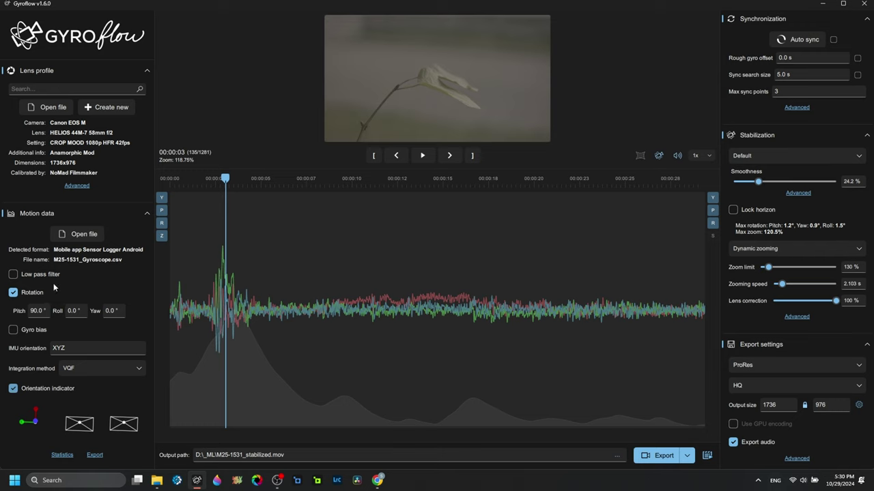
Set the pitch to 90° and toggle gyro bias on and back off.
double_click(45, 310)
text(0)
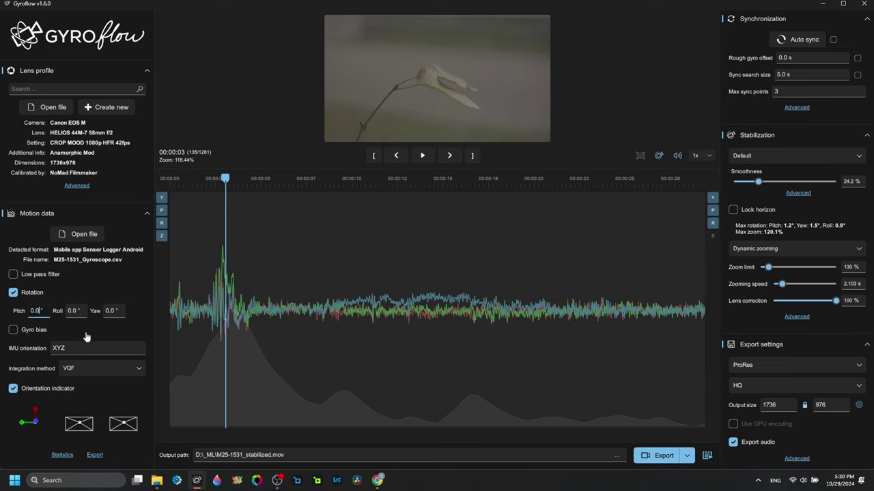
click(88, 334)
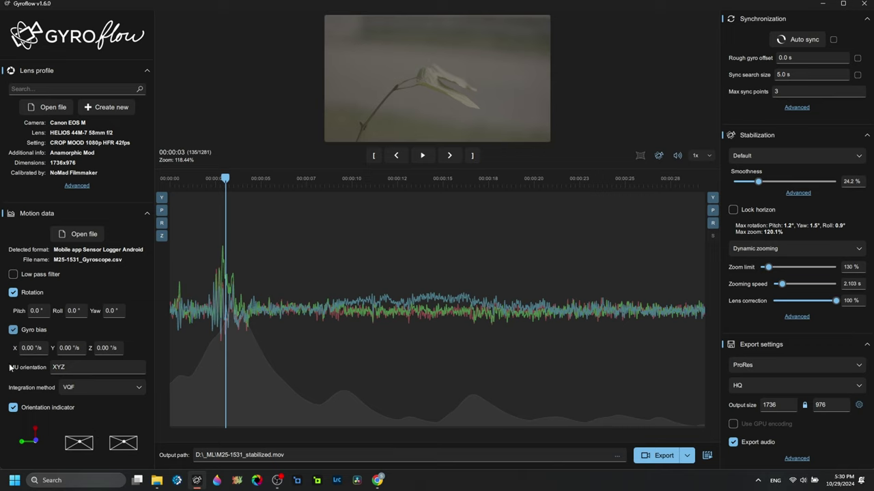
double_click(40, 311)
text(90)
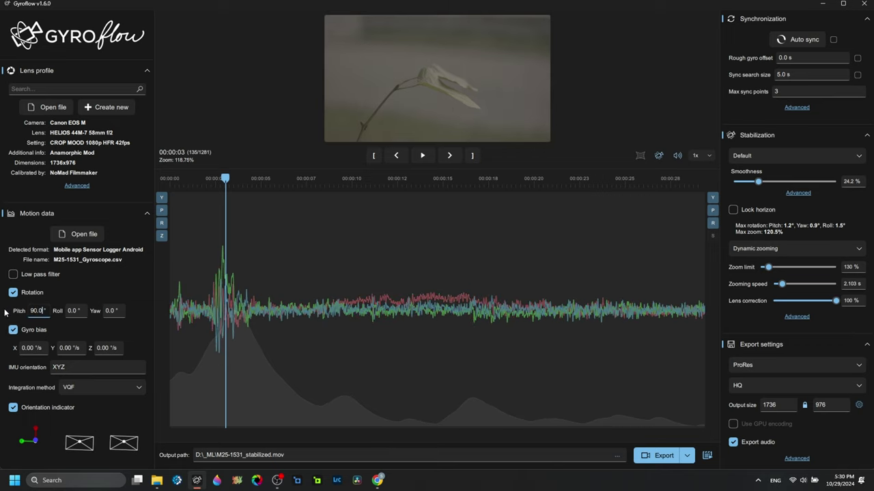
click(114, 334)
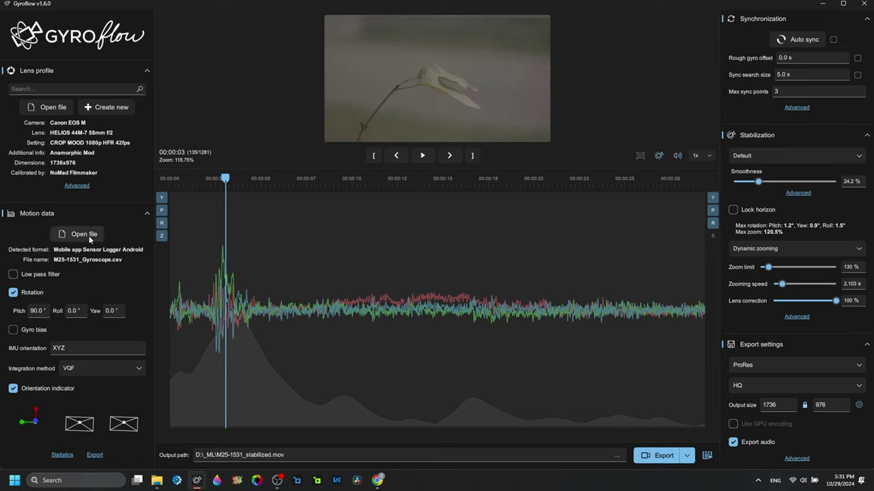
Add an auto-sync point at the 13-second mark.
click(407, 185)
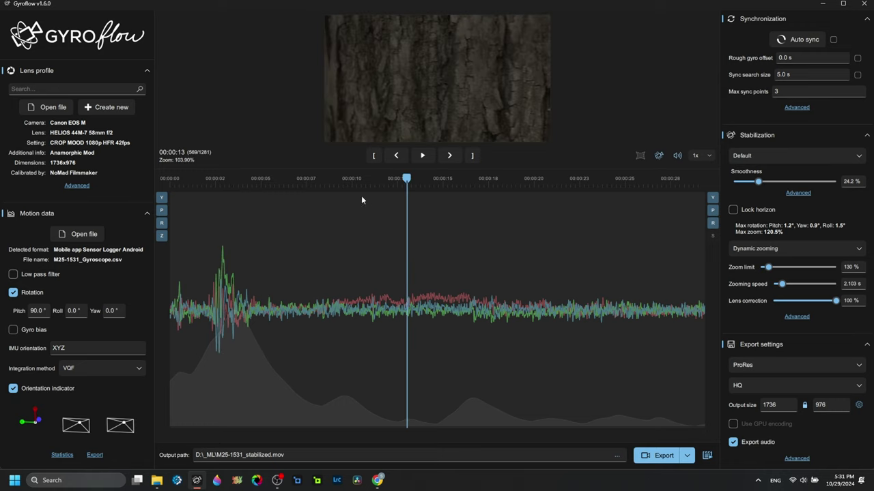
right_click(408, 312)
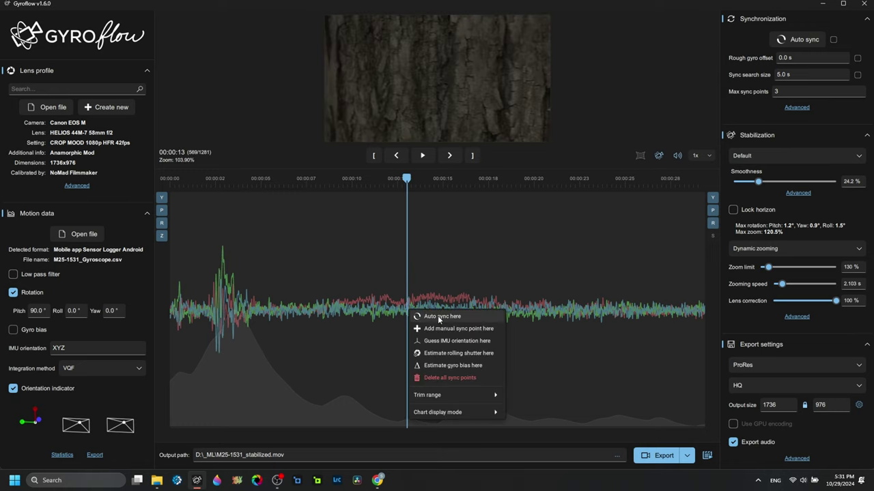
click(443, 316)
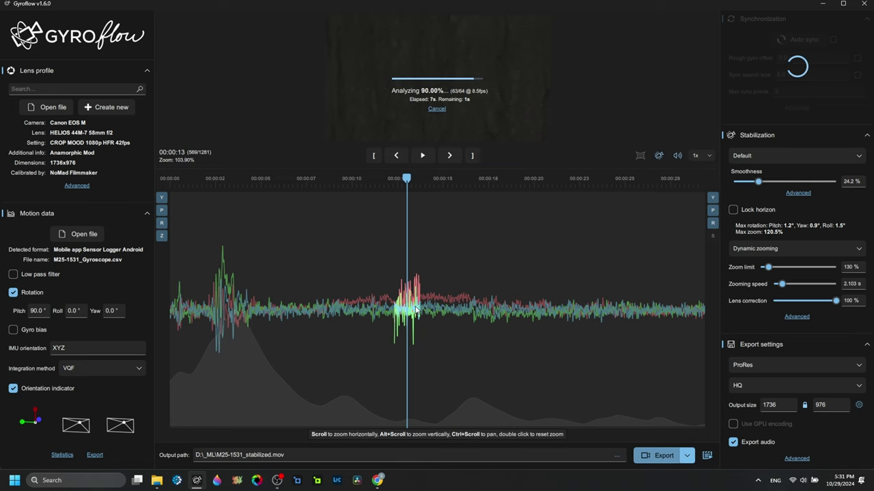
scroll(413, 309, up, 8)
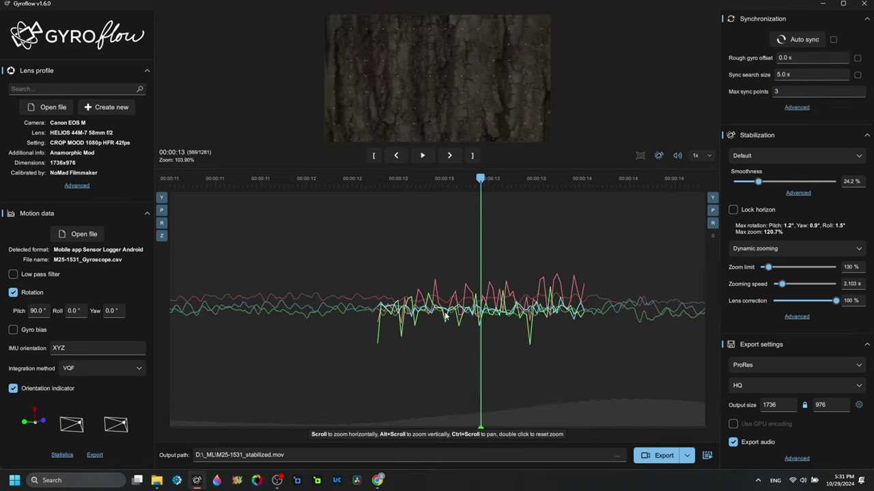
scroll(357, 319, down, 8)
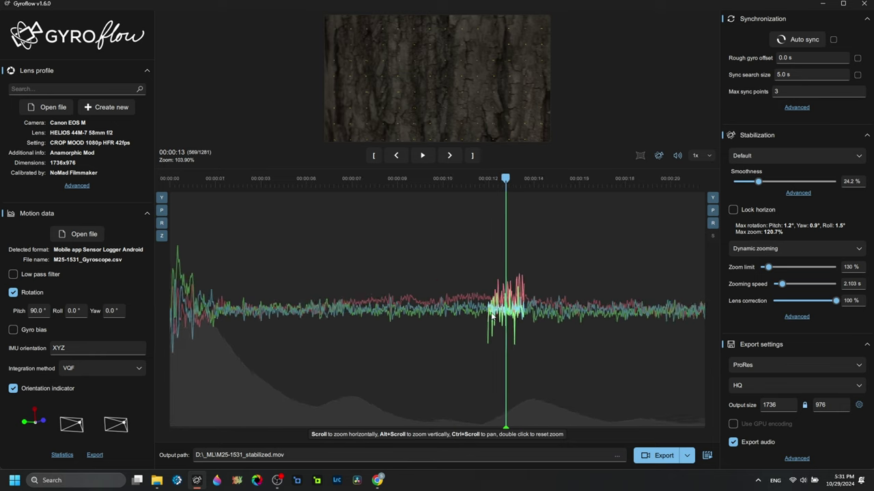
scroll(198, 253, down, 2)
Add auto-sync points at the clip start and at 27 seconds.
click(181, 190)
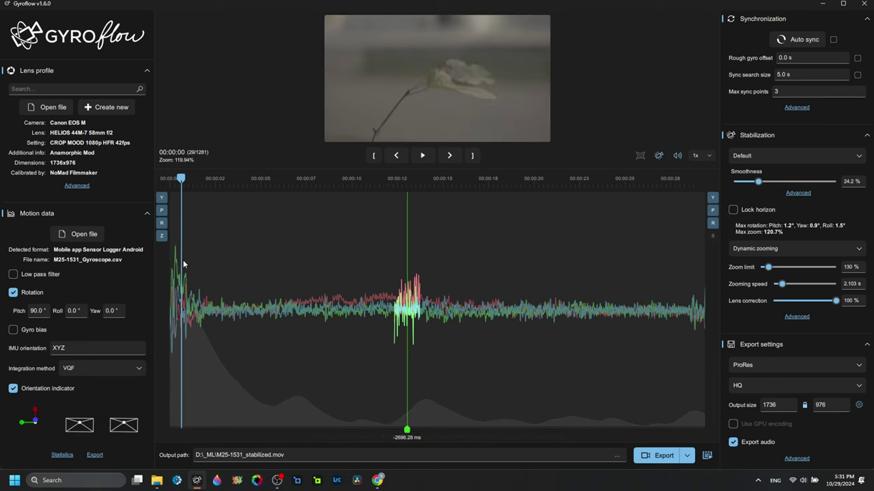
right_click(184, 298)
click(210, 303)
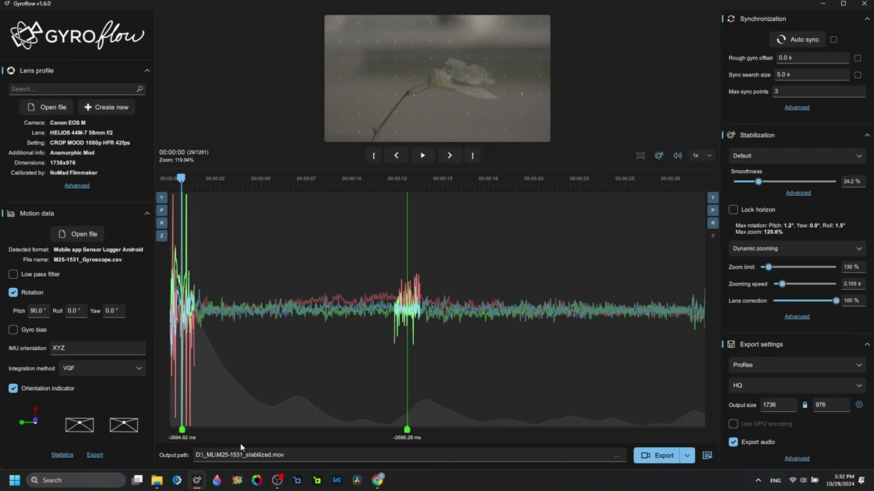
click(659, 194)
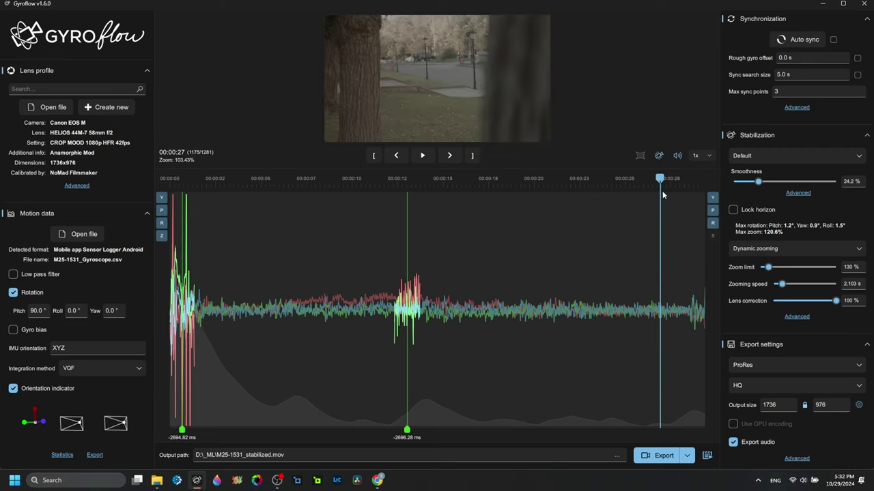
right_click(661, 314)
click(690, 318)
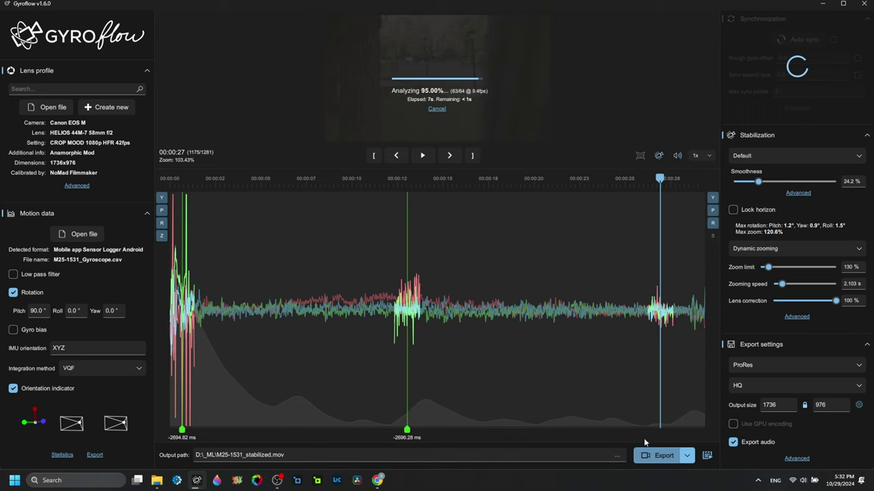
click(233, 190)
key(space)
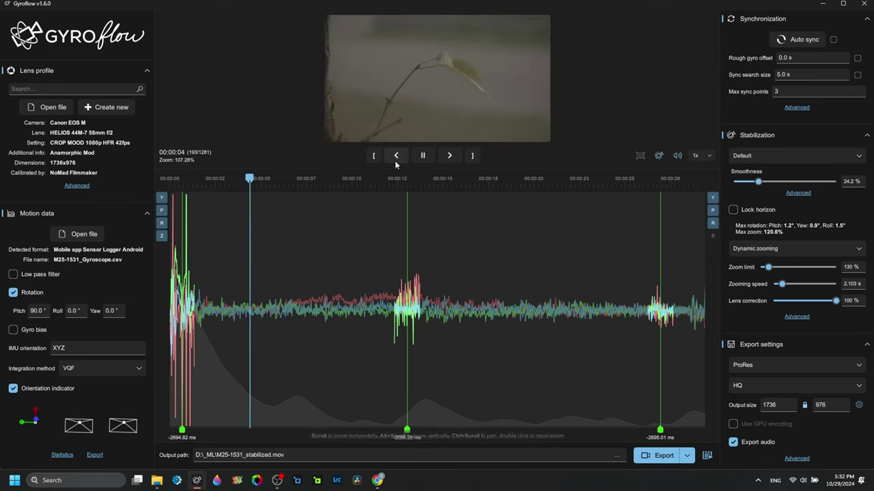
key(space)
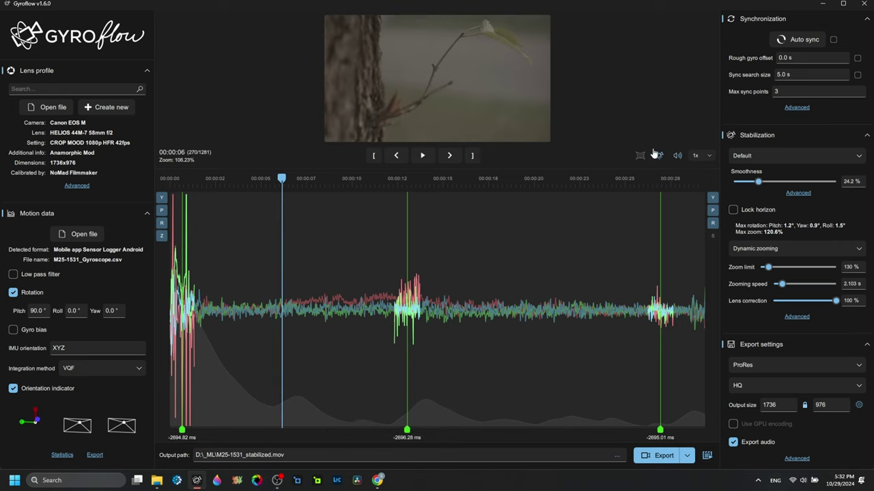
click(640, 156)
key(space)
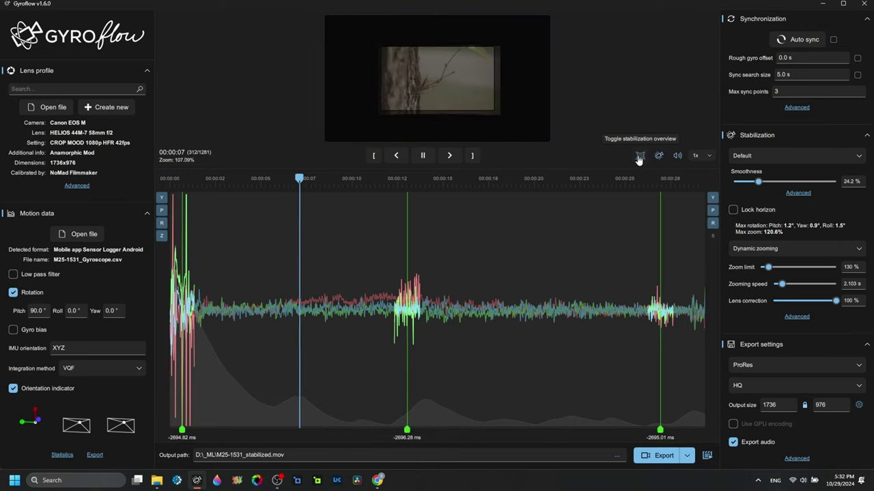
key(space)
click(639, 156)
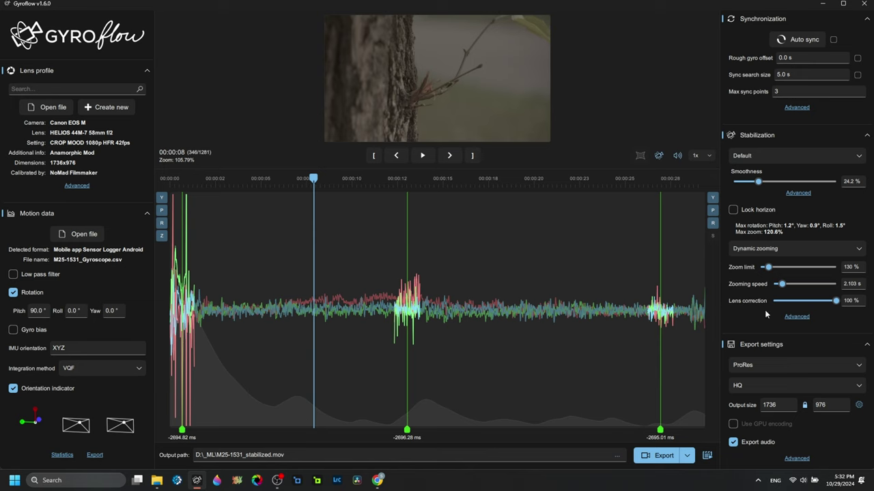
Reveal the advanced lens correction options, leaving smoothing options collapsed.
click(797, 193)
click(798, 193)
click(797, 318)
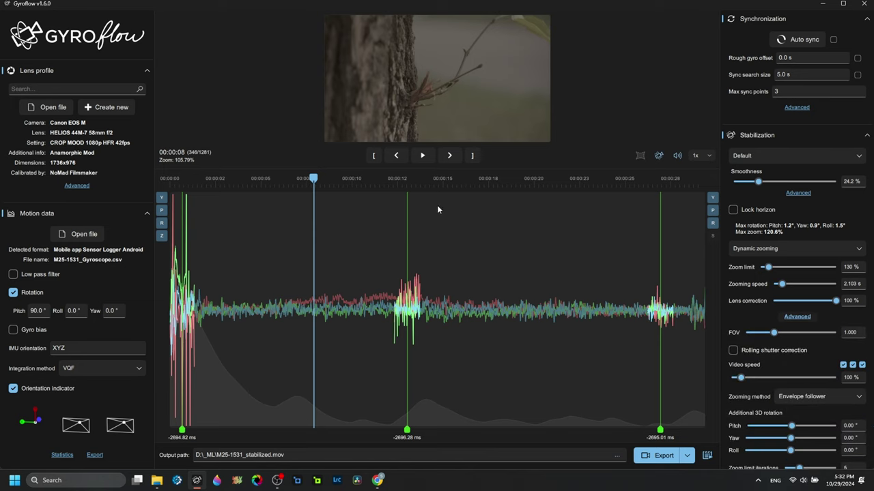
Play the clip from about 12 s, toggling the stabilization overview on and off.
click(386, 189)
key(space)
key(space)
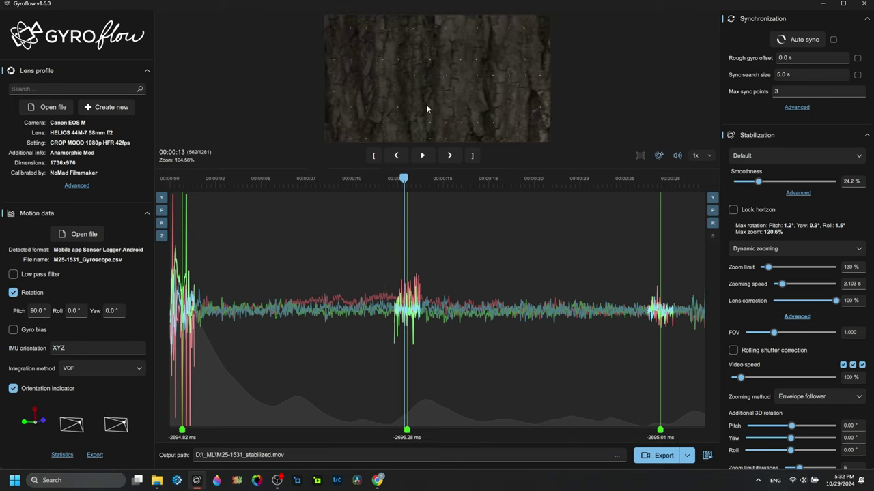
click(657, 160)
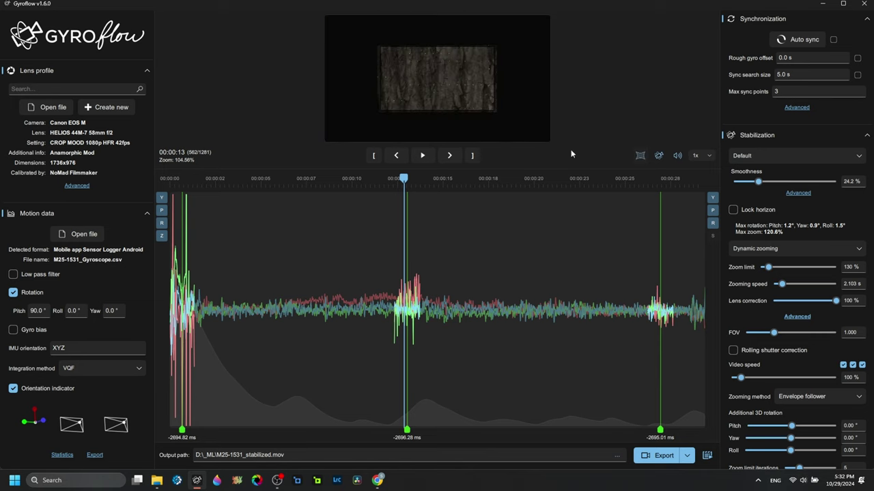
click(655, 154)
key(space)
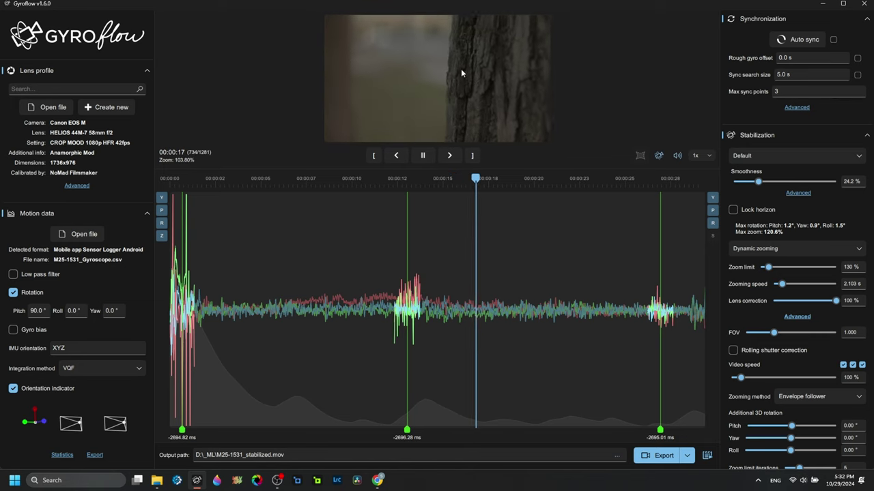
key(space)
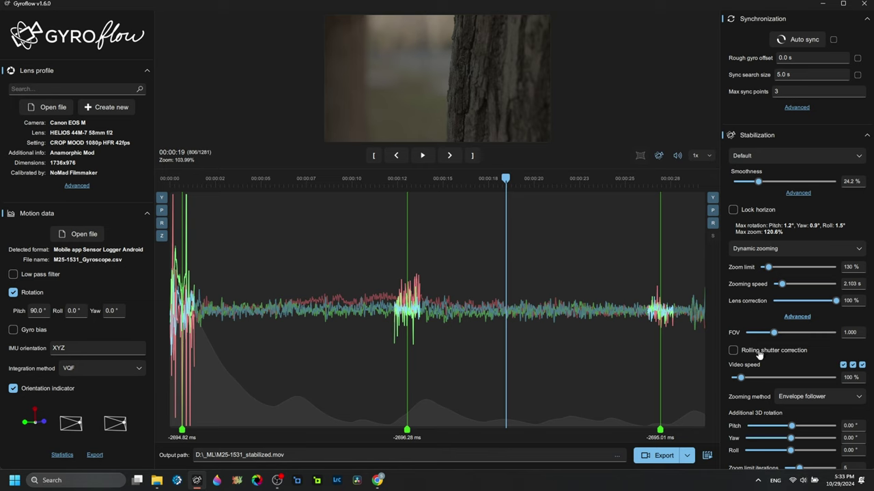
Enable rolling shutter correction with a 16.50 ms frame readout time and play from 12 s.
click(759, 355)
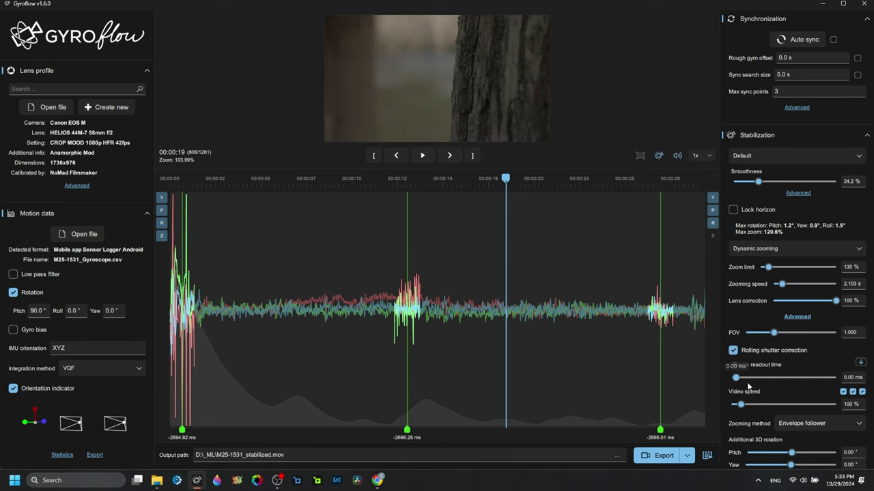
drag(780, 385, 789, 389)
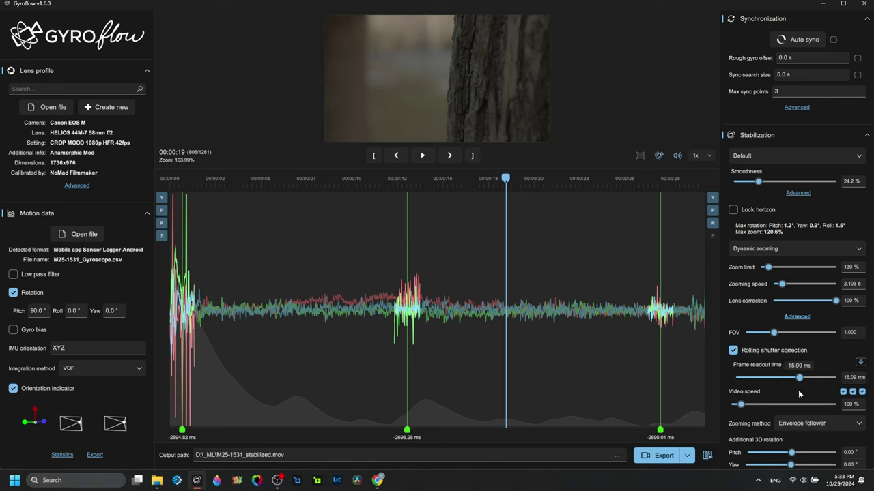
drag(805, 393, 803, 396)
click(366, 183)
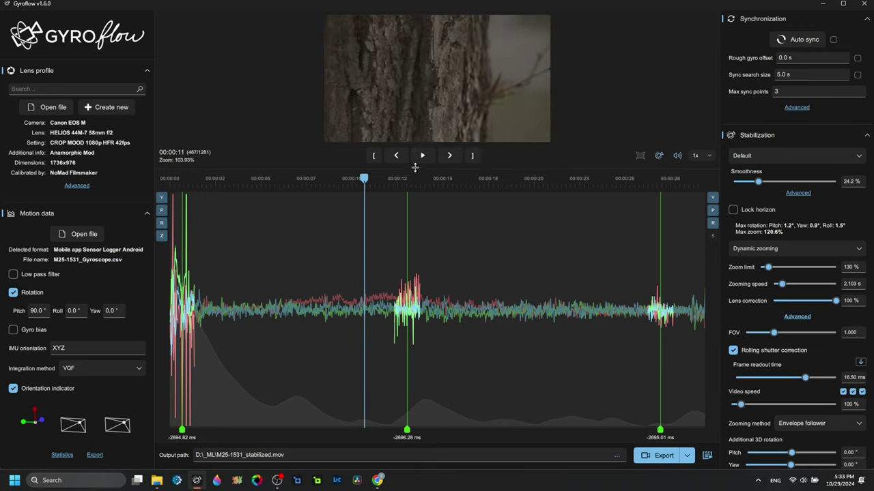
key(space)
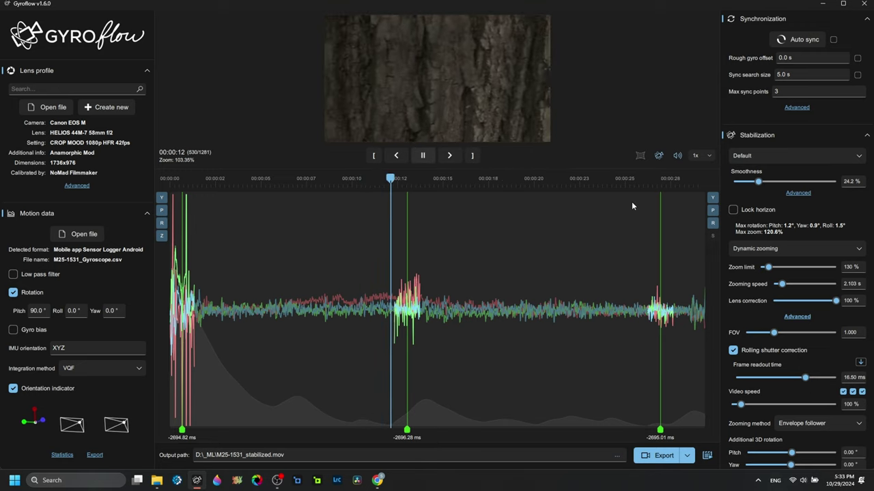
click(638, 159)
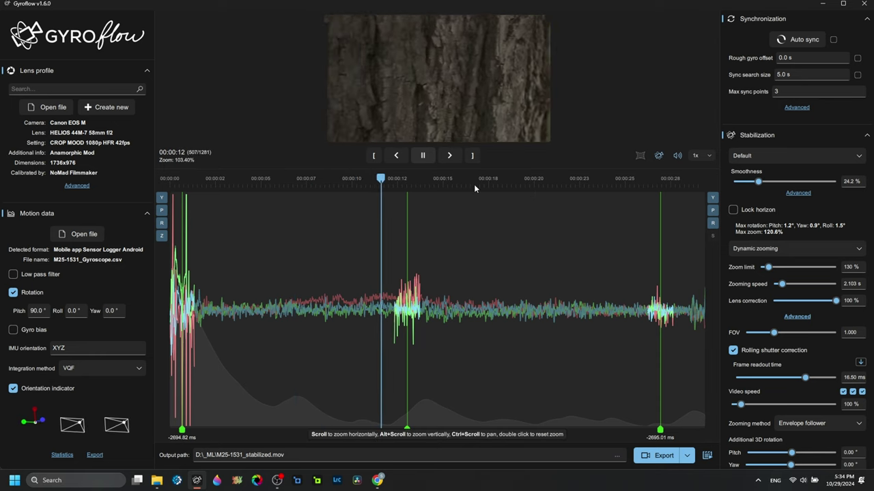
click(429, 158)
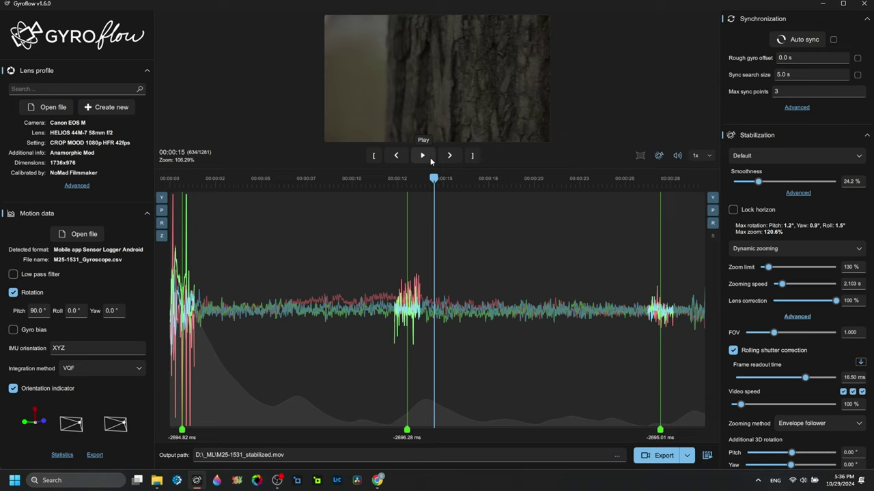
click(63, 455)
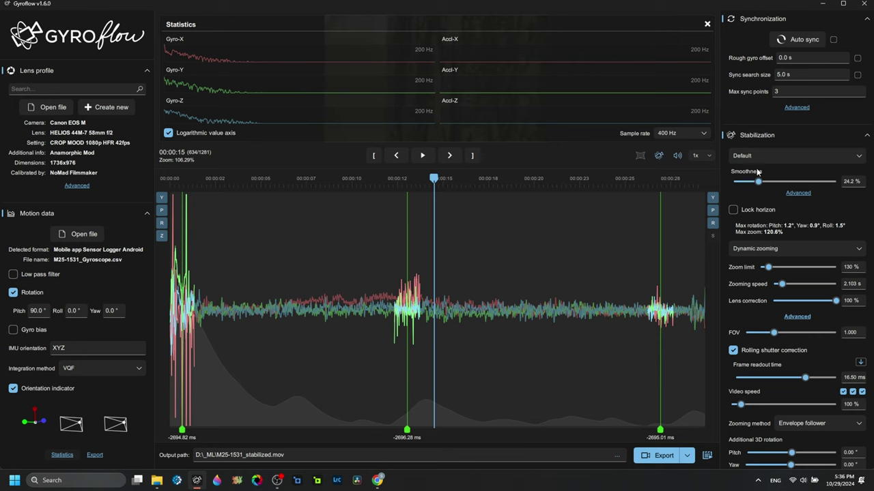
click(756, 214)
click(756, 214)
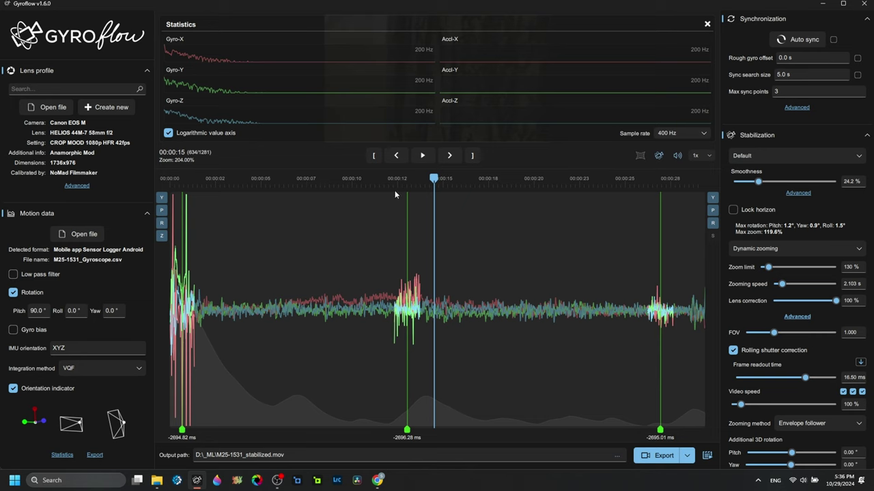
drag(410, 195, 507, 185)
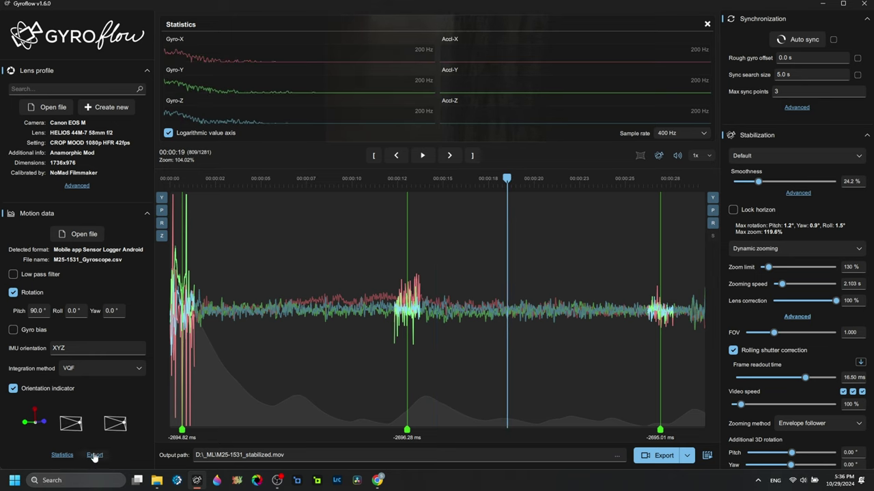
click(62, 454)
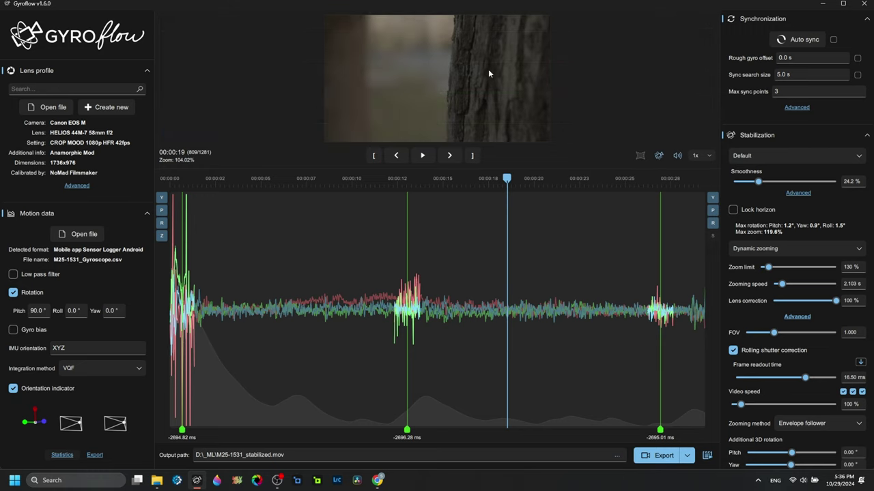
click(429, 160)
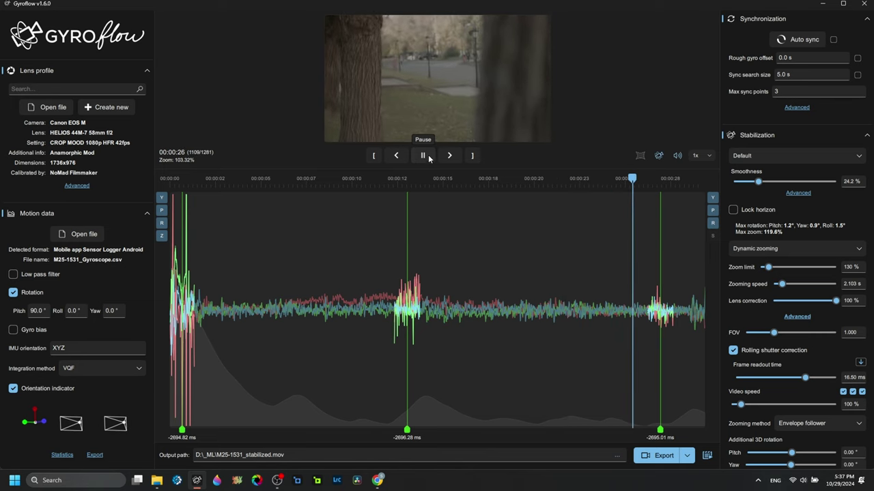
click(423, 155)
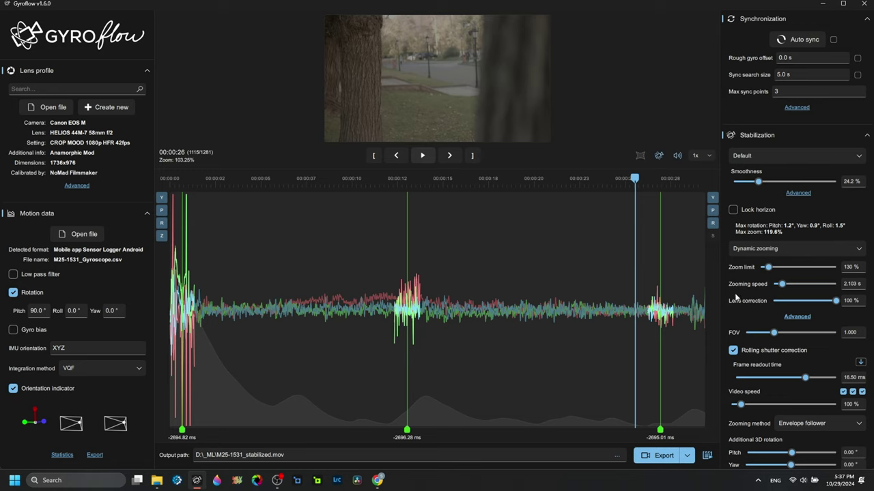
scroll(797, 330, down, 3)
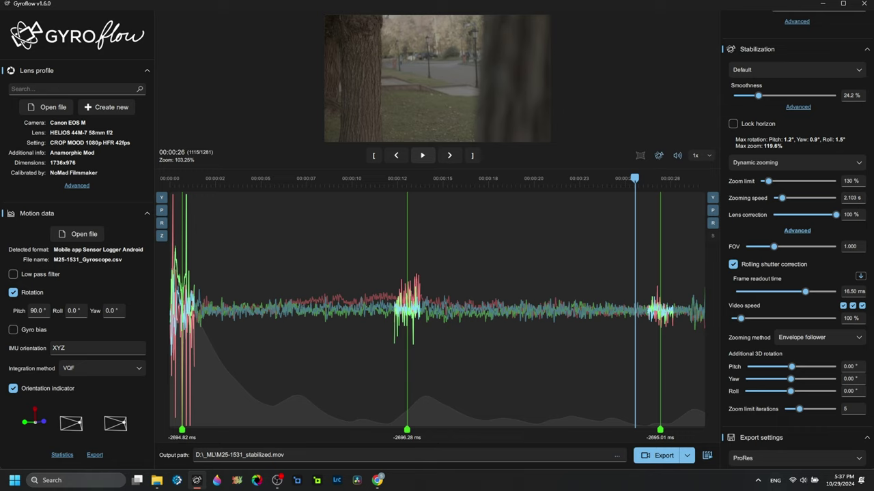
scroll(819, 360, down, 5)
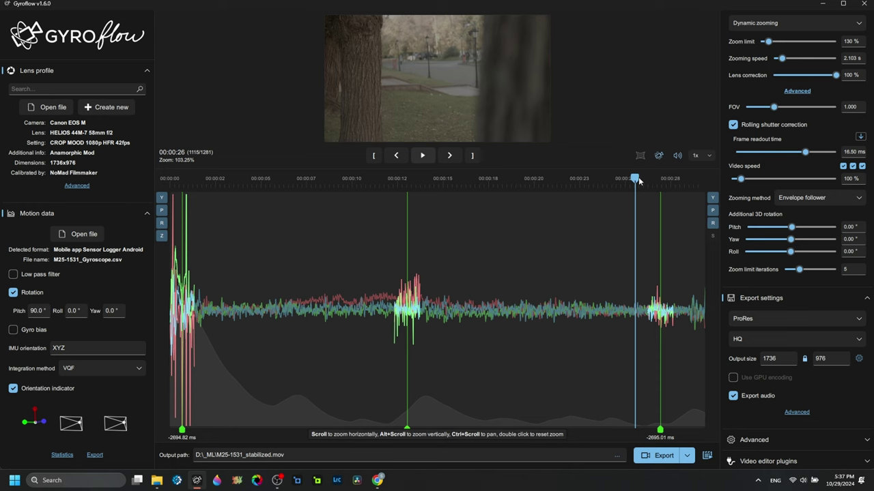
Move the playhead back to about 00:00:12, browse to the drive-download folder for a lens profile, then cancel.
drag(636, 180, 368, 180)
click(48, 108)
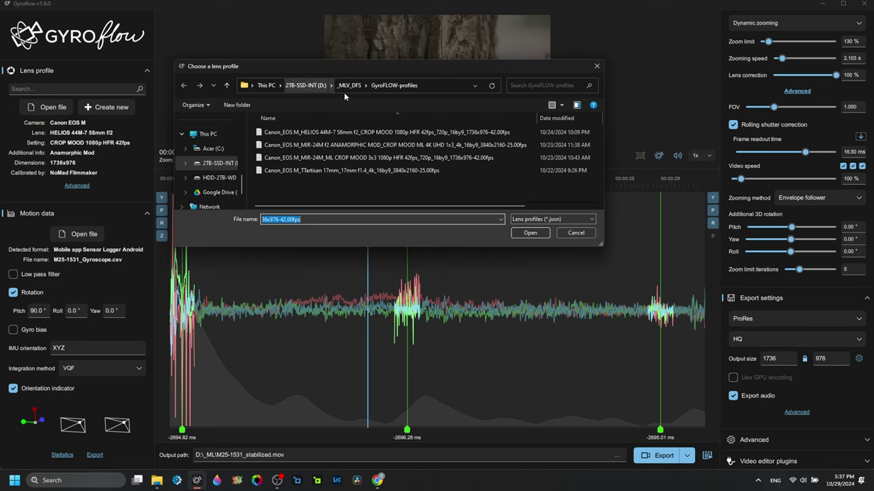
click(291, 86)
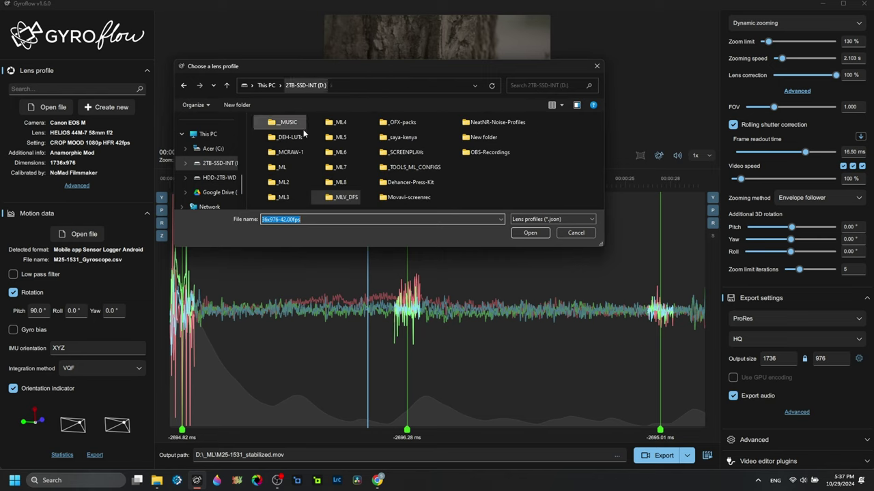
double_click(286, 168)
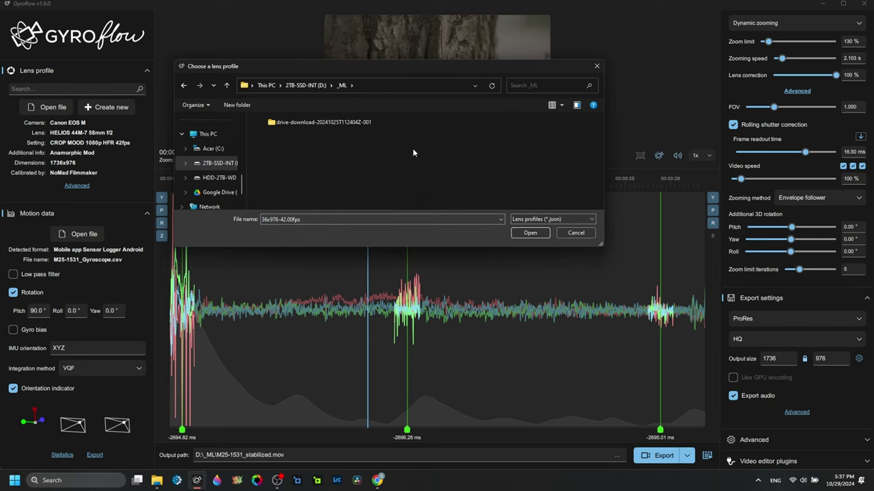
double_click(333, 125)
click(576, 232)
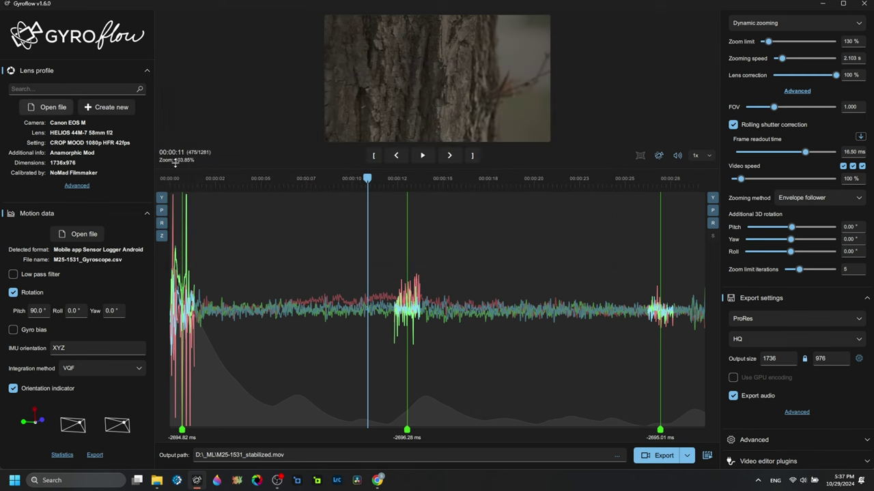
Open the second clip M25-1524.mov from Video information.
scroll(105, 164, up, 5)
click(69, 85)
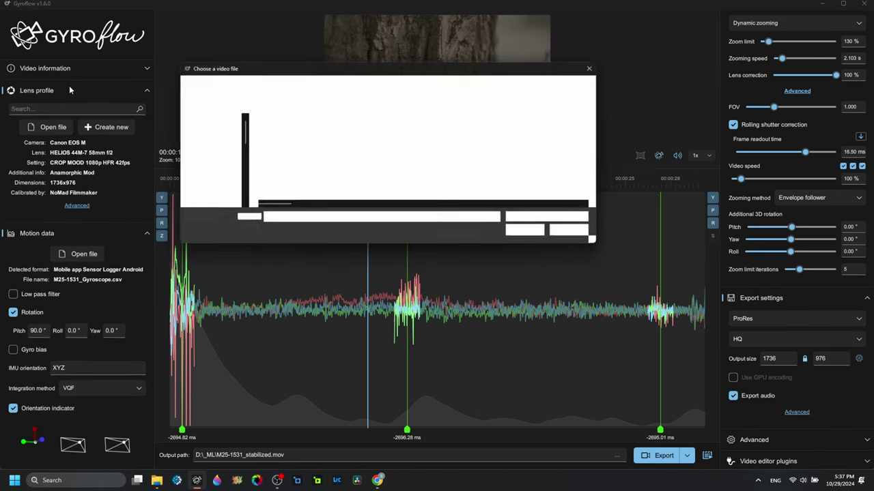
click(588, 235)
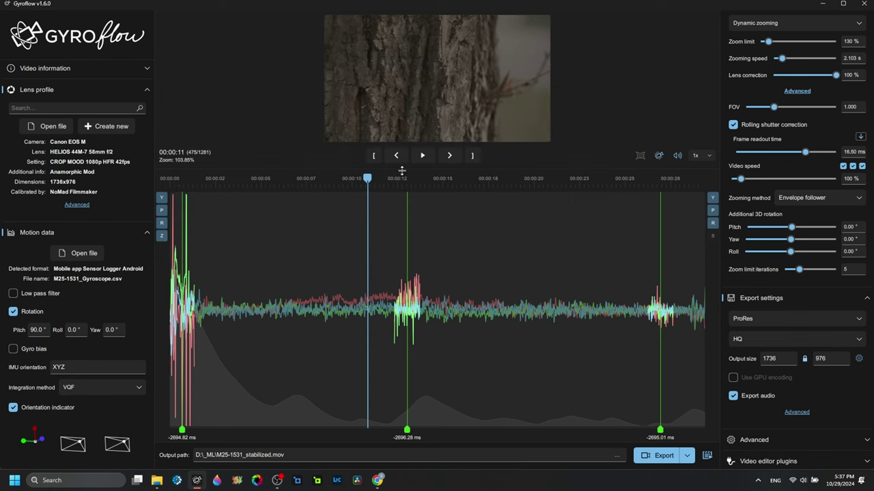
click(68, 74)
click(74, 89)
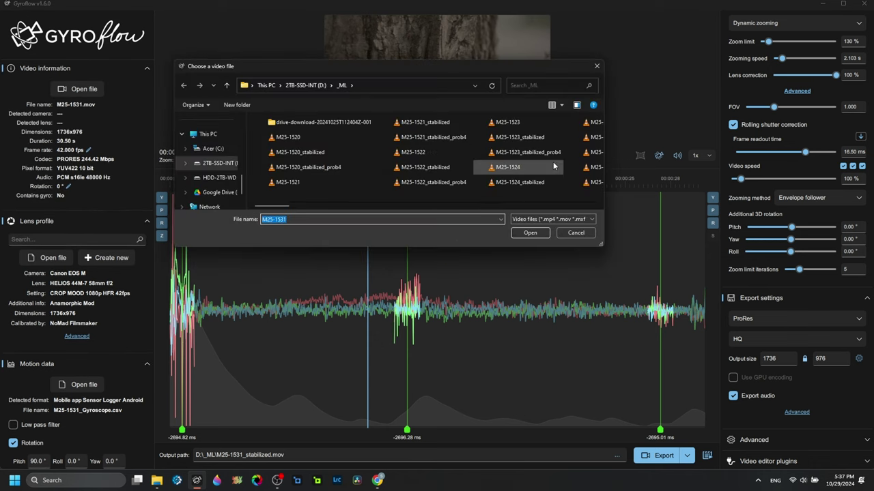
click(530, 167)
click(531, 233)
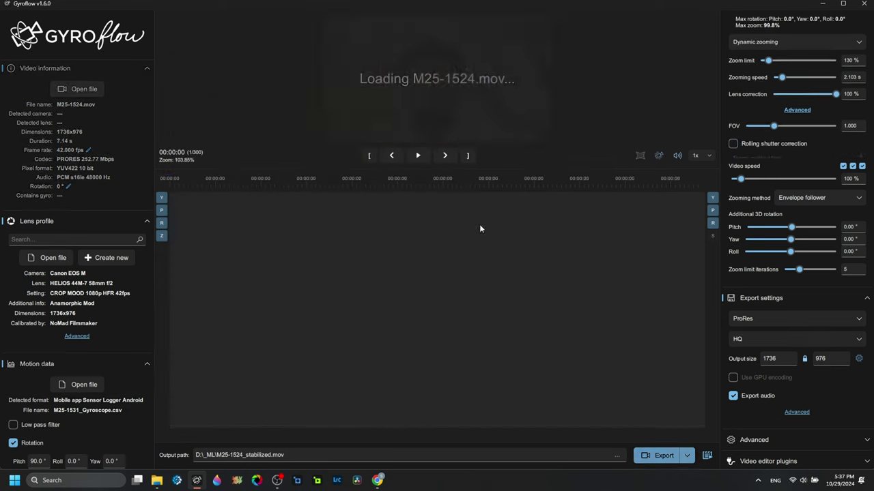
drag(175, 181, 612, 188)
drag(537, 190, 486, 188)
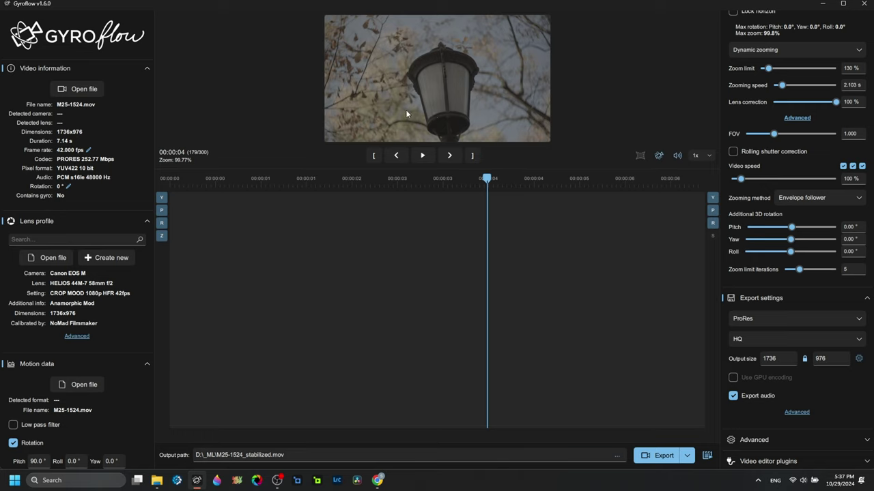
drag(486, 181, 454, 196)
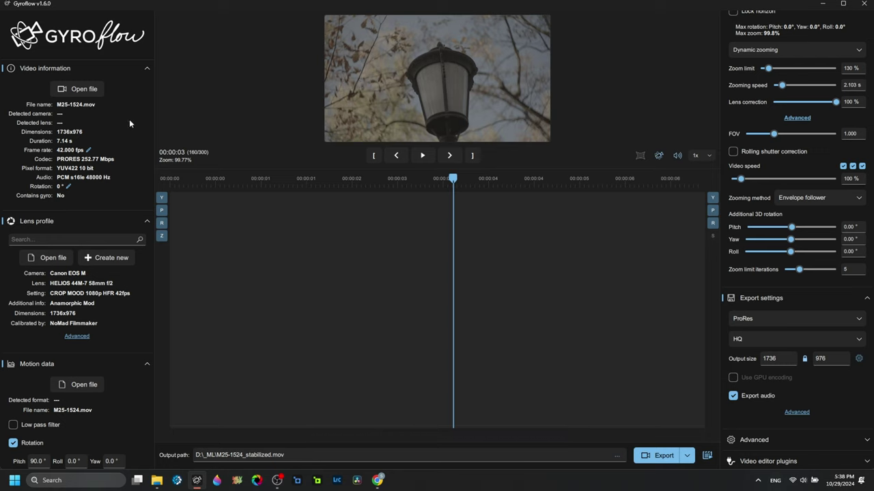
Load M25-1524_Gyroscope.csv as the clip's motion data.
click(75, 388)
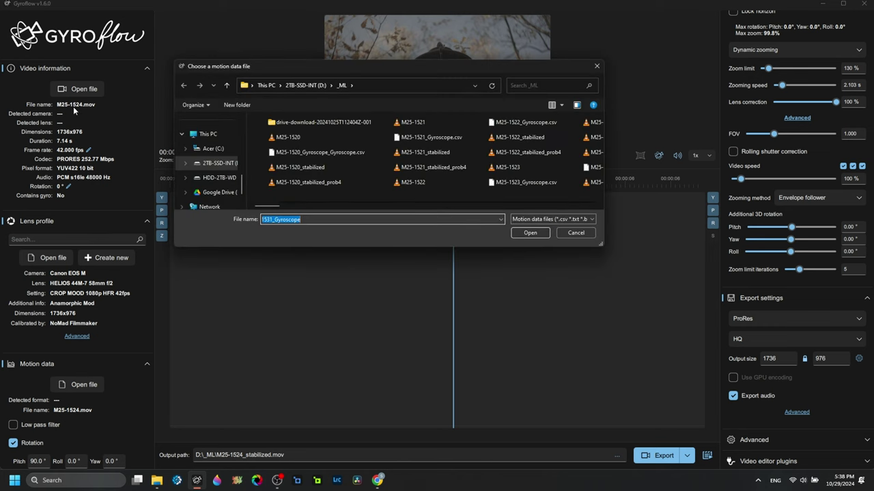
scroll(491, 170, right, 1)
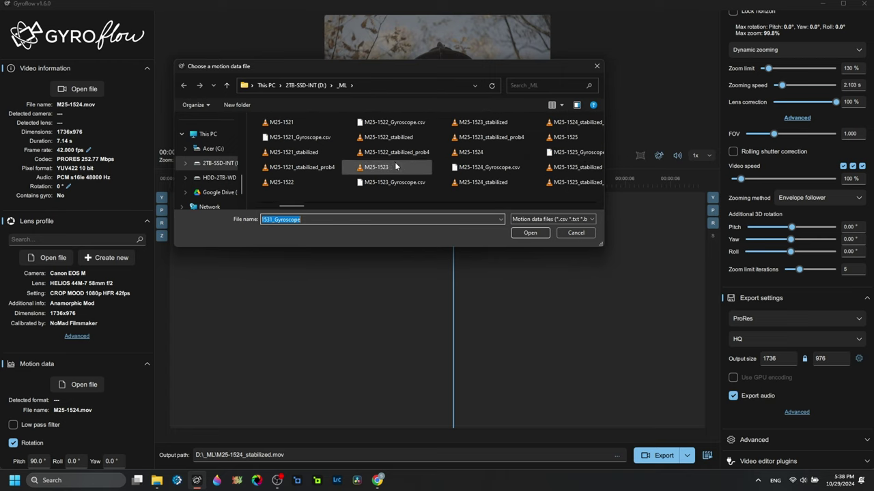
click(481, 168)
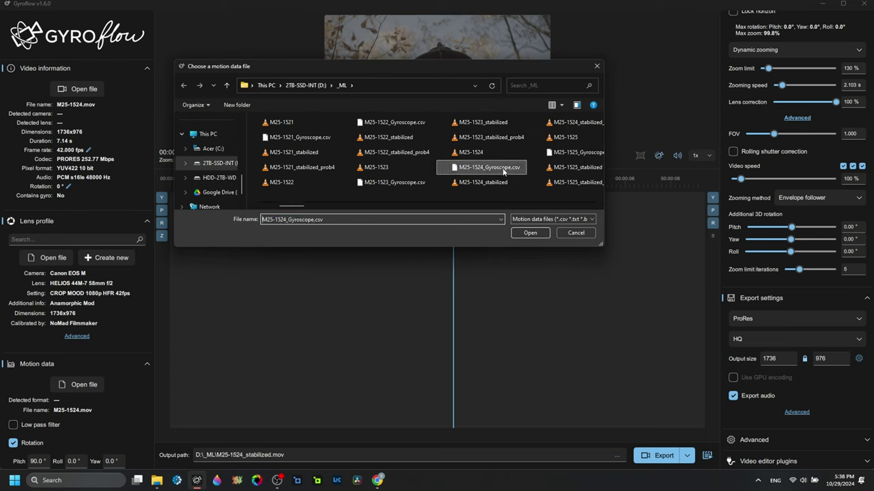
click(538, 235)
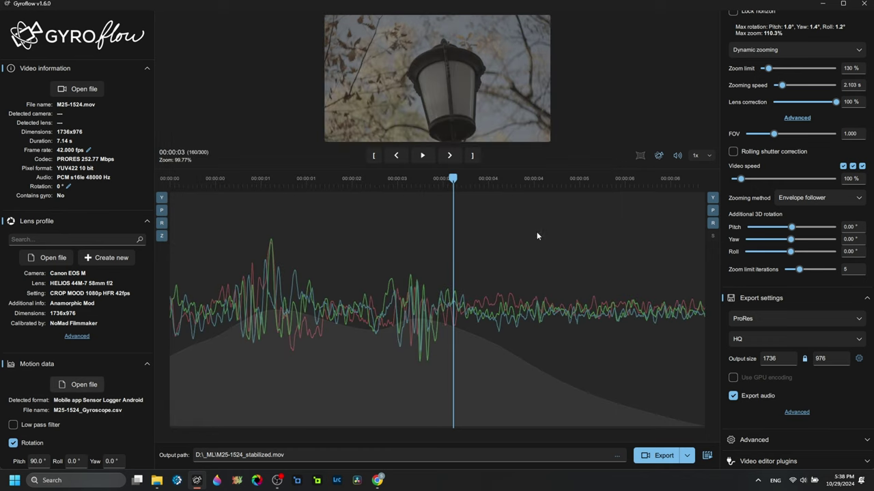
Check the detected Sensor Logger Android data with 90.0° pitch and move the playhead near the clip start.
scroll(117, 415, down, 3)
scroll(82, 354, up, 1)
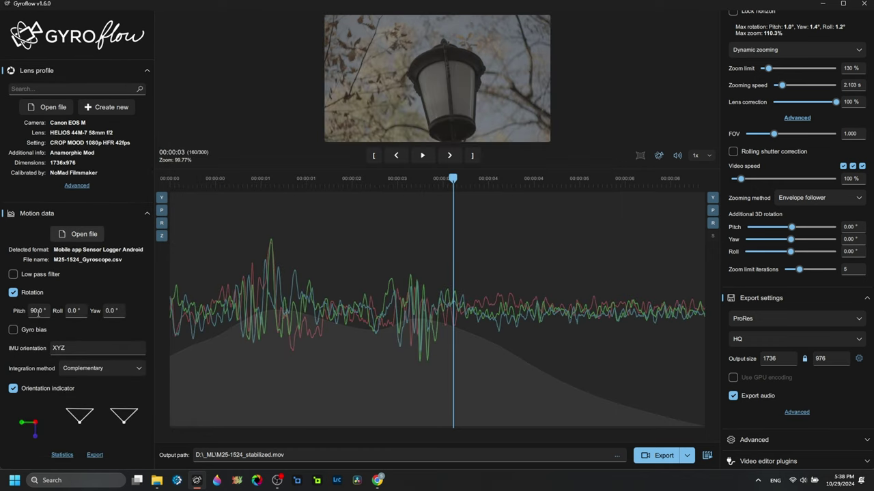
scroll(94, 325, up, 1)
scroll(119, 190, up, 4)
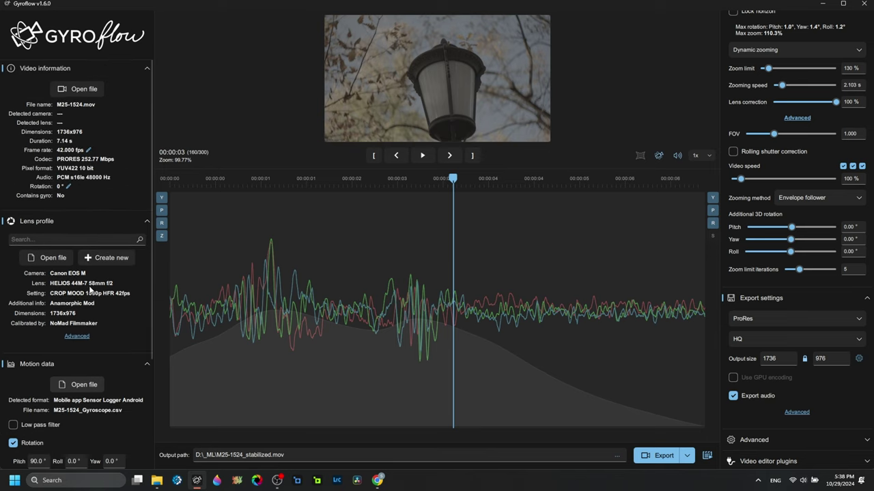
scroll(101, 358, down, 5)
scroll(103, 307, up, 1)
click(246, 225)
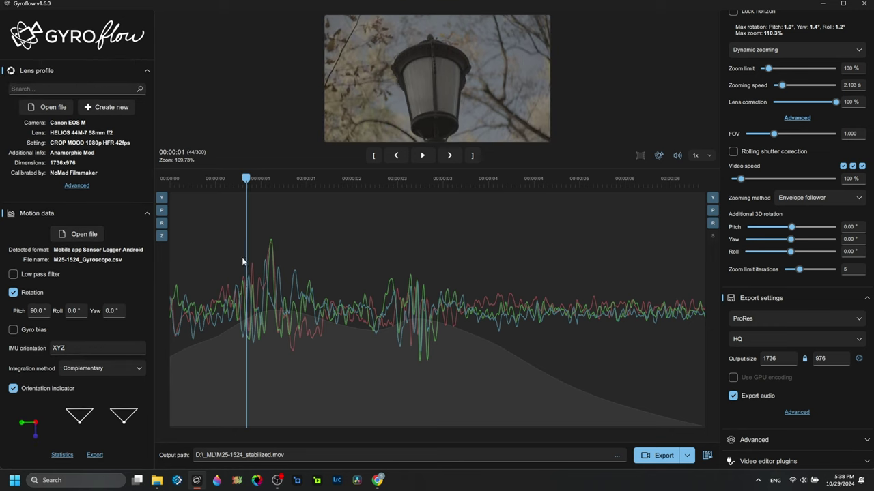
Add Auto sync points near the start, end and middle of M25-1524, each offset about -3040 ms.
right_click(249, 302)
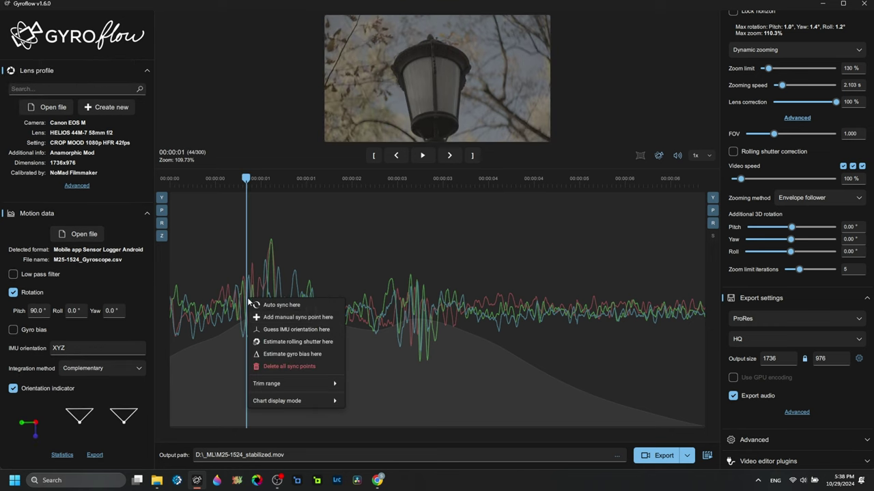
click(309, 300)
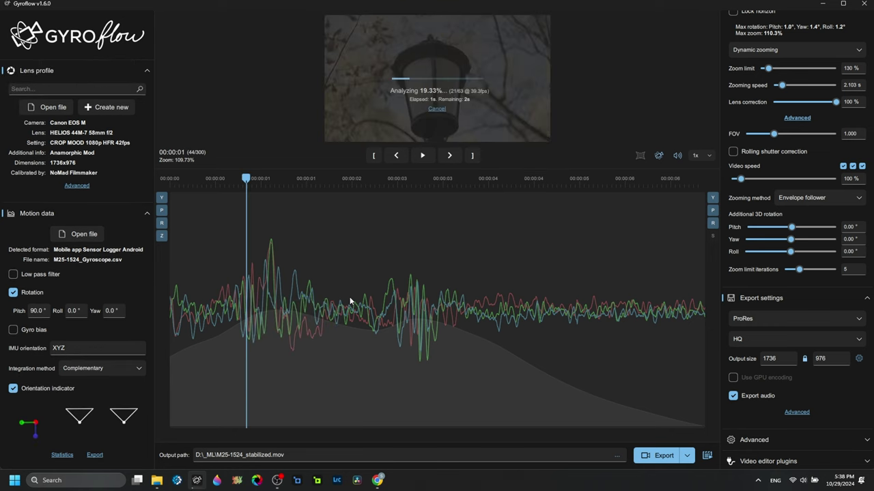
click(647, 181)
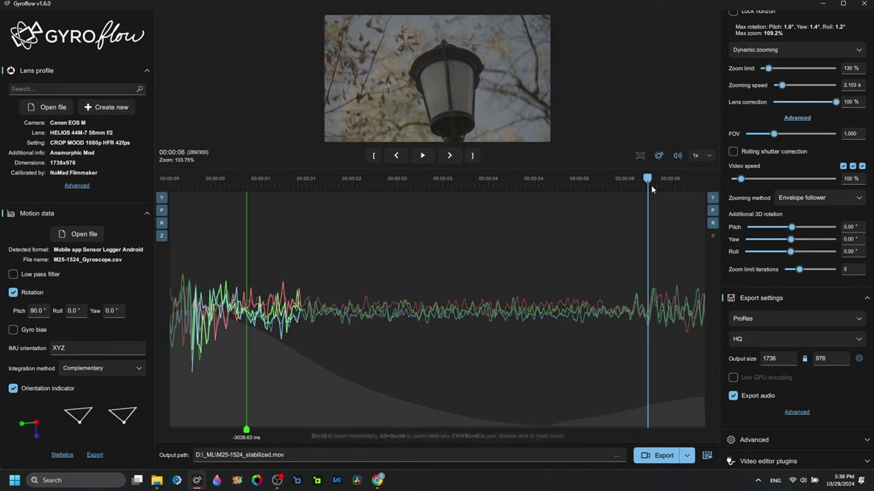
right_click(650, 309)
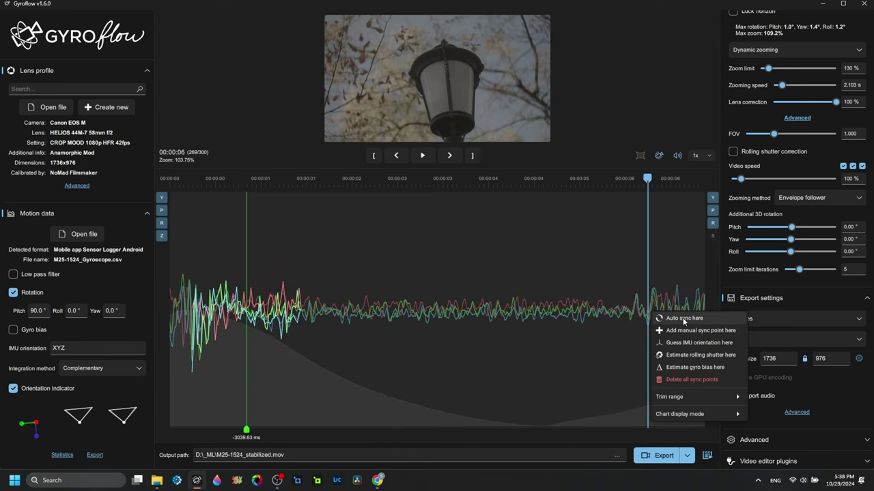
click(684, 319)
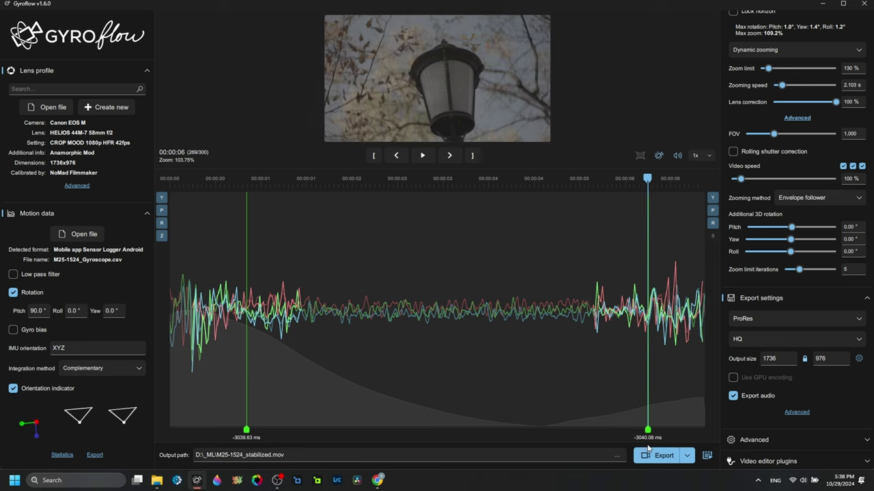
click(445, 187)
right_click(450, 314)
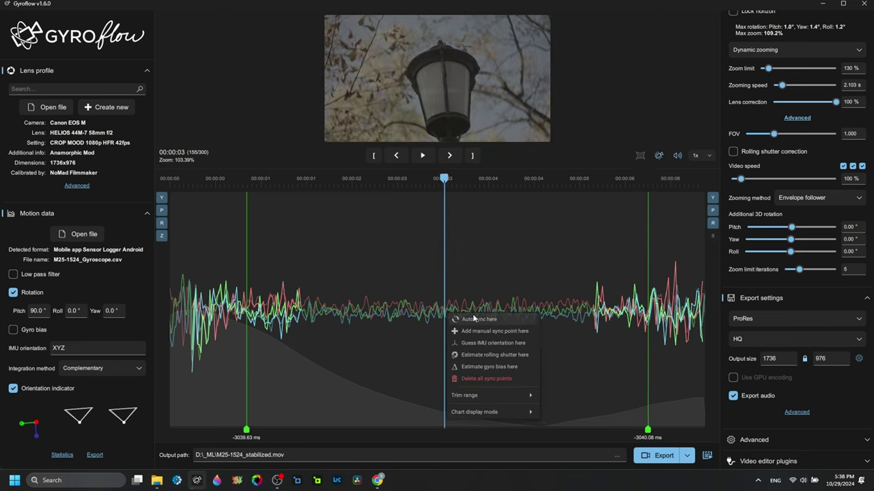
click(474, 319)
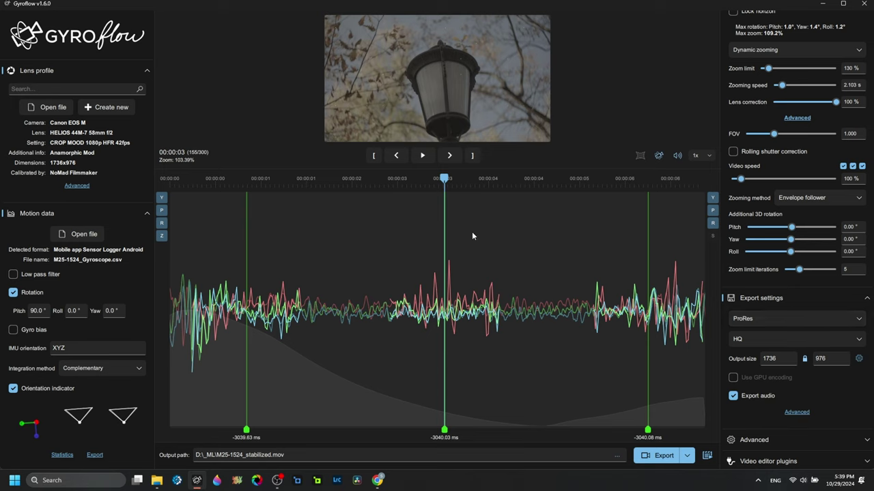
click(415, 191)
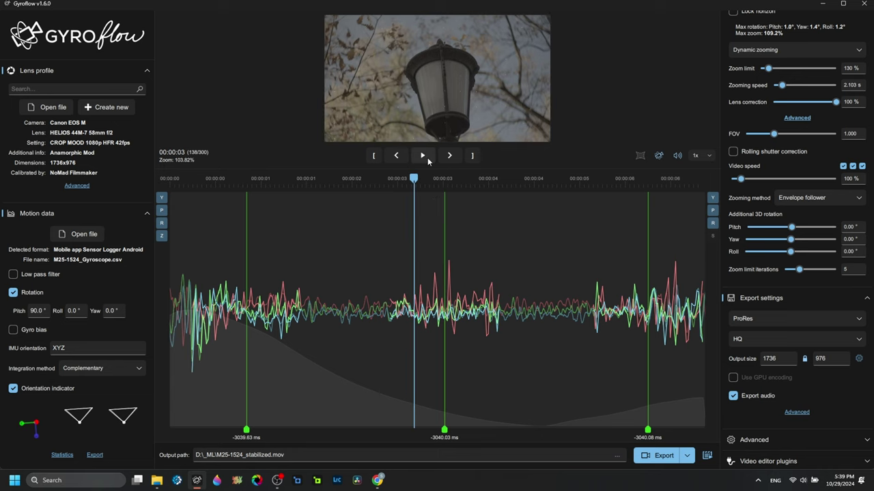
click(427, 157)
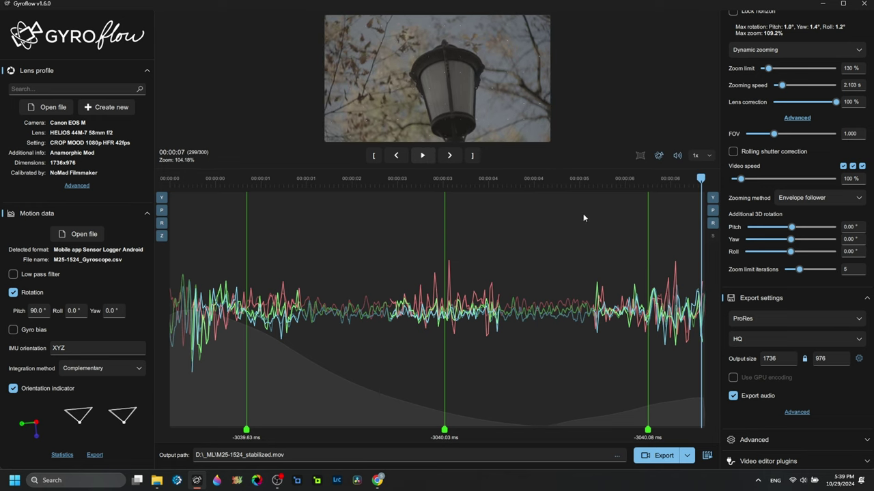
click(666, 188)
click(428, 156)
Enable rolling shutter correction with 16.15 ms frame readout and play mid-clip to check it.
click(424, 155)
click(747, 155)
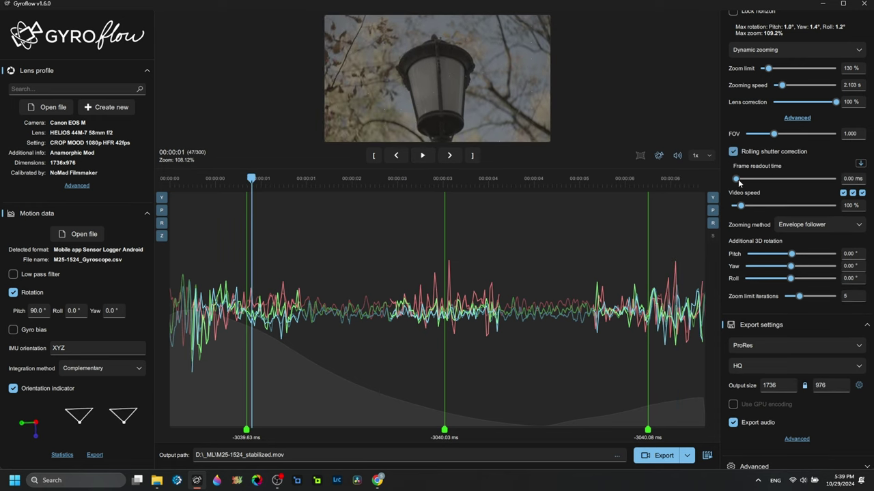
drag(799, 179, 804, 180)
click(427, 180)
click(422, 155)
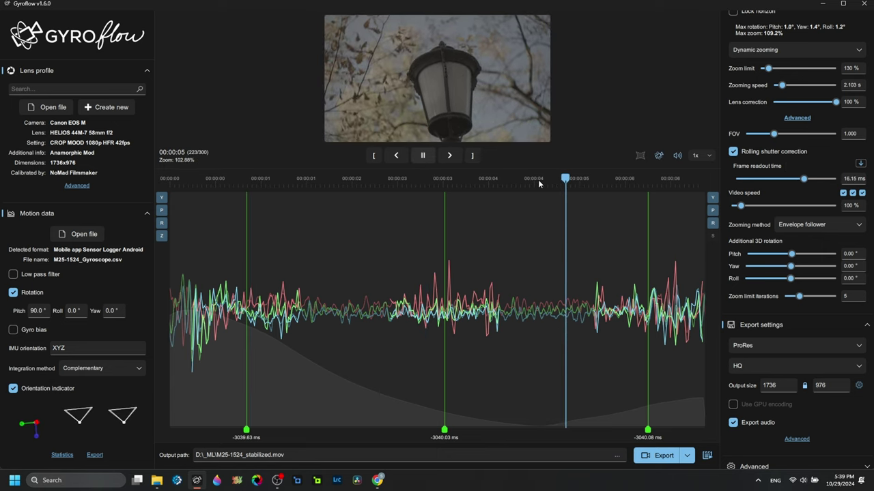
click(419, 156)
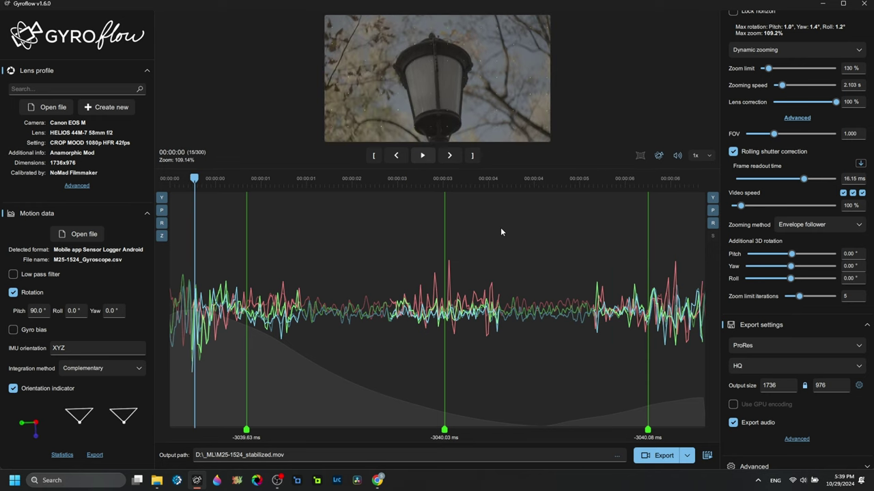